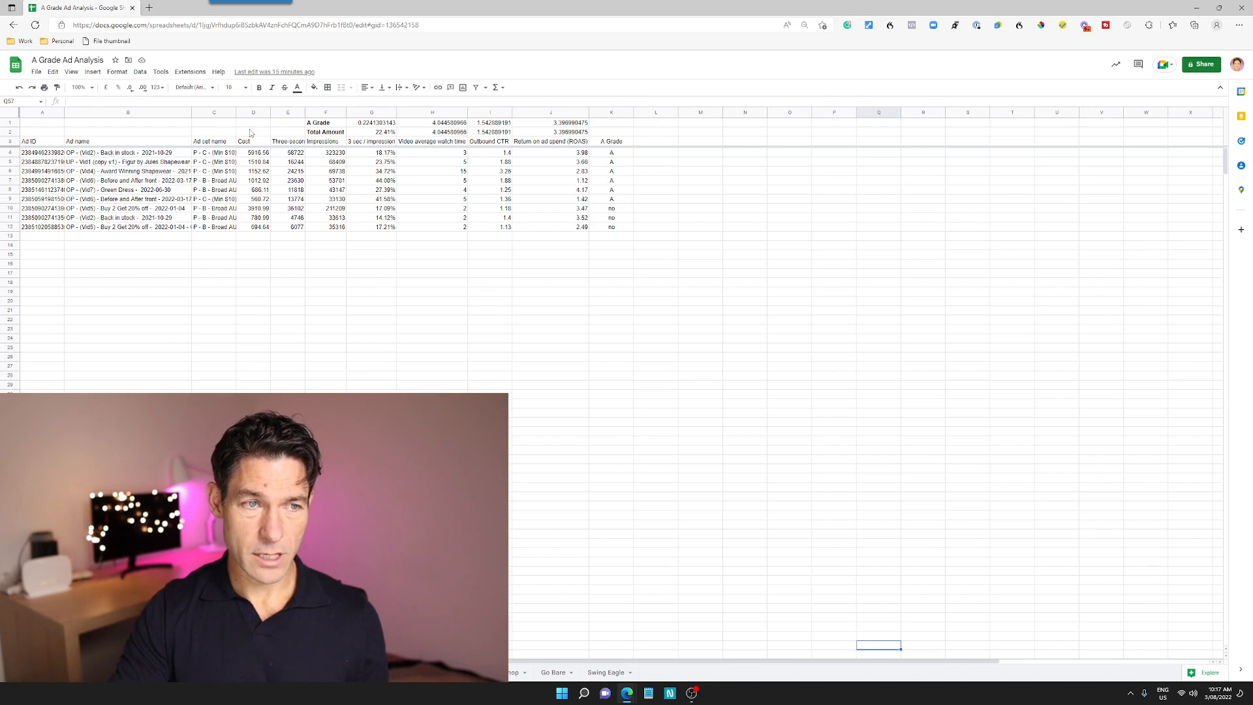
Fit the three-second video views column to its content and inspect the first ad's A Grade formula
{"action": "double_click", "coordinate": [304, 113]}
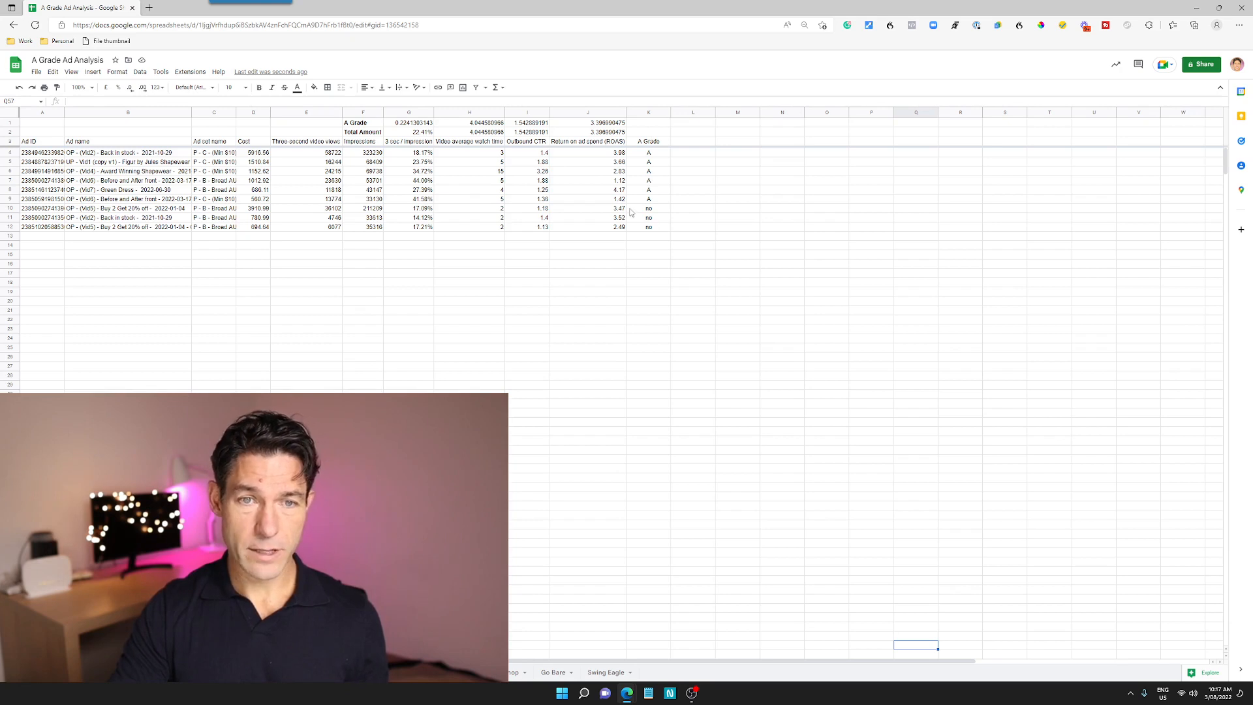
{"action": "left_click", "coordinate": [644, 156]}
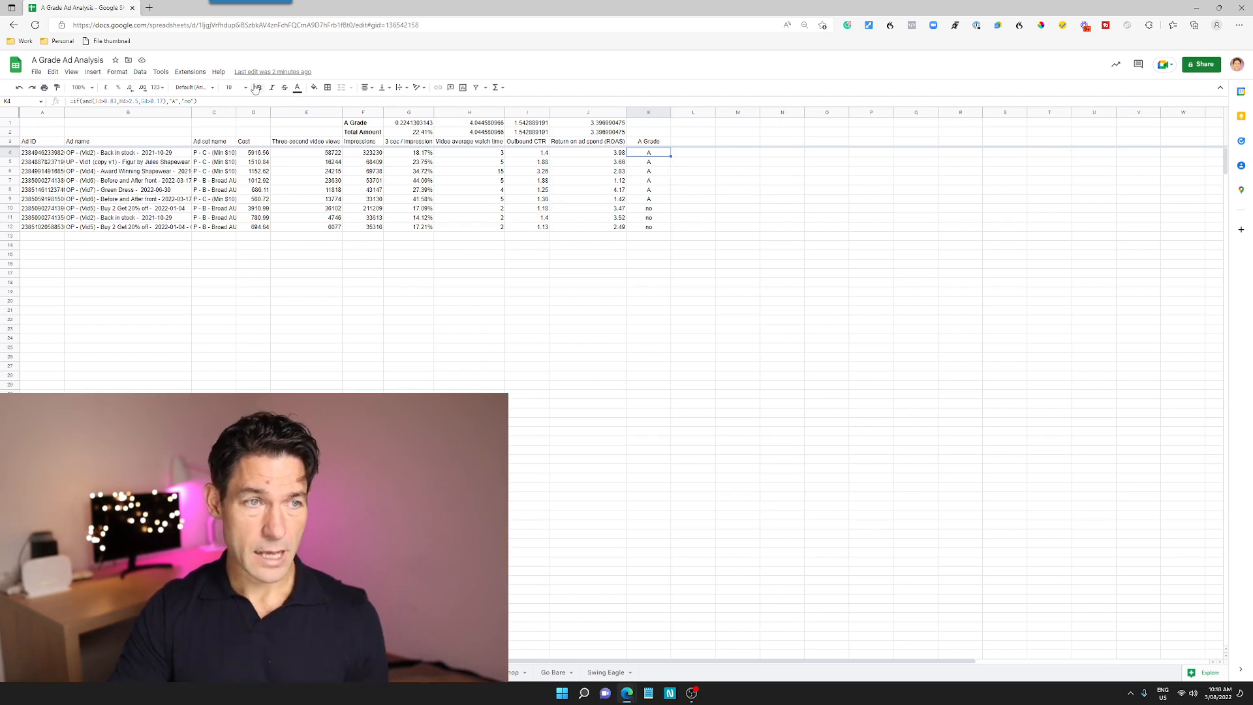
Launch the Supermetrics sidebar and open the existing Facebook Ads query for modification
{"action": "left_click", "coordinate": [196, 76]}
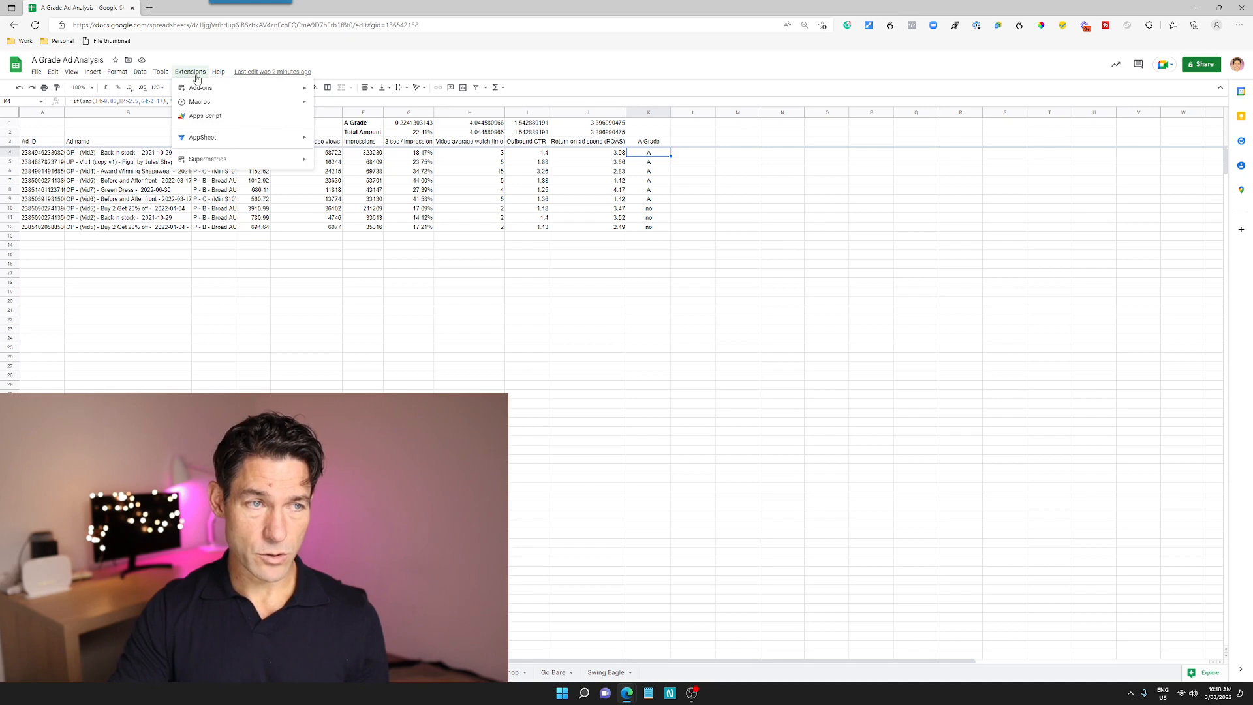
{"action": "mouse_move", "coordinate": [225, 160]}
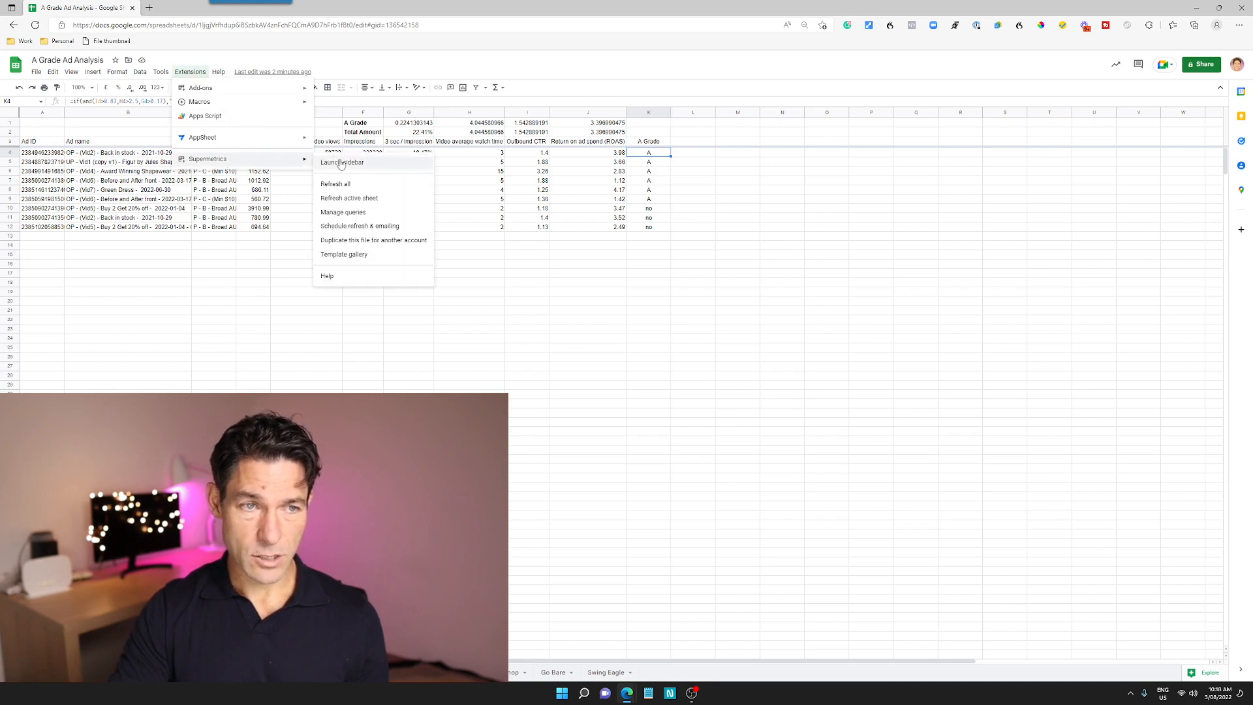
{"action": "left_click", "coordinate": [344, 163]}
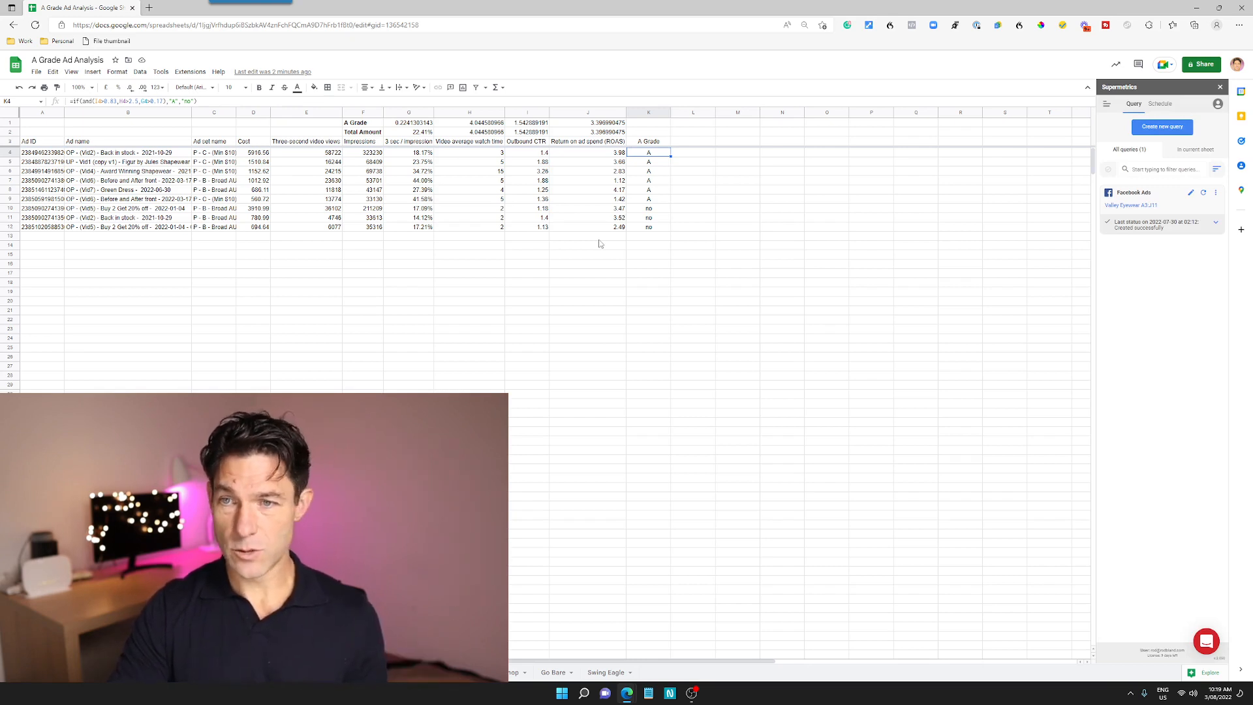
{"action": "left_click", "coordinate": [1191, 192]}
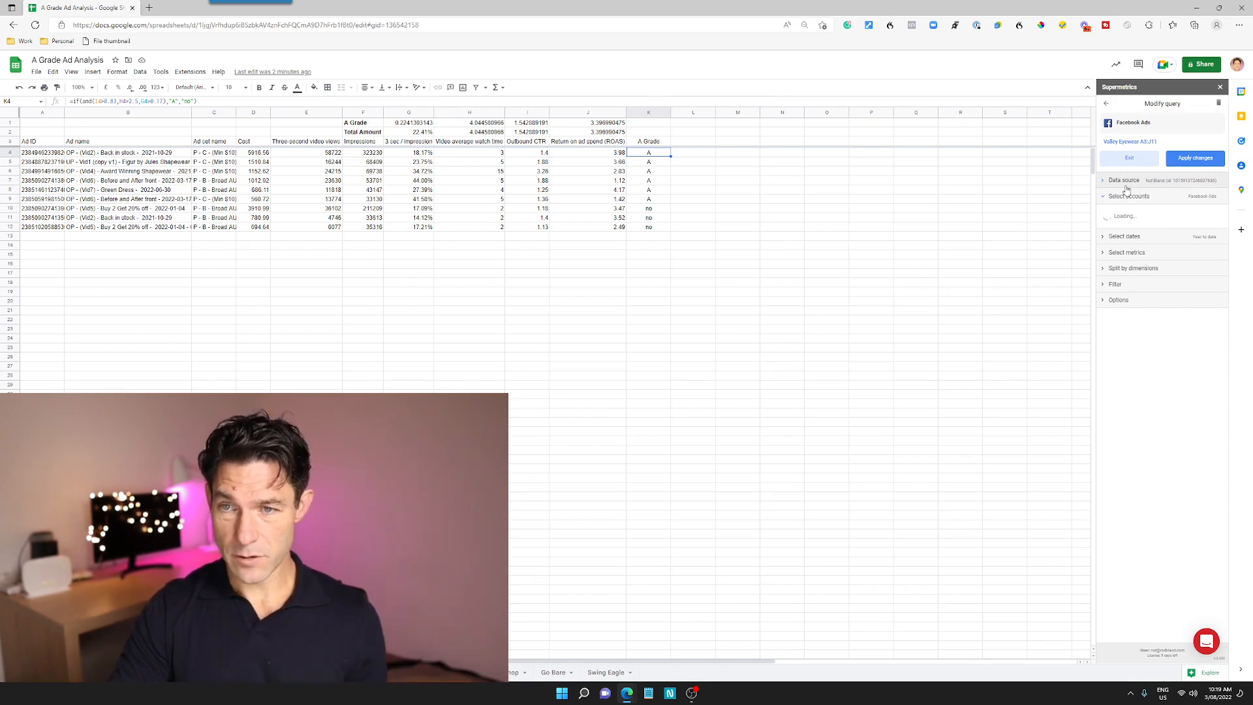
Set the query's ad account to Bilpin Cider Facebook Ads
{"action": "left_click", "coordinate": [1152, 219]}
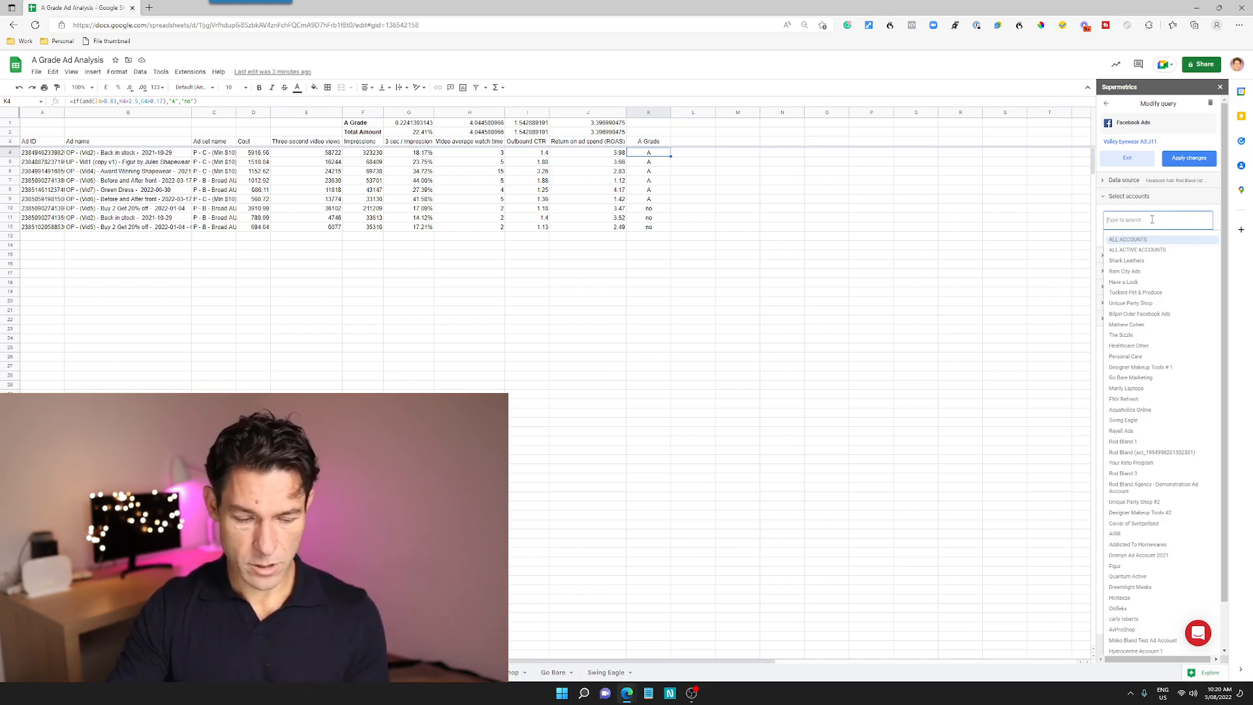
{"action": "type", "text": "bilpin"}
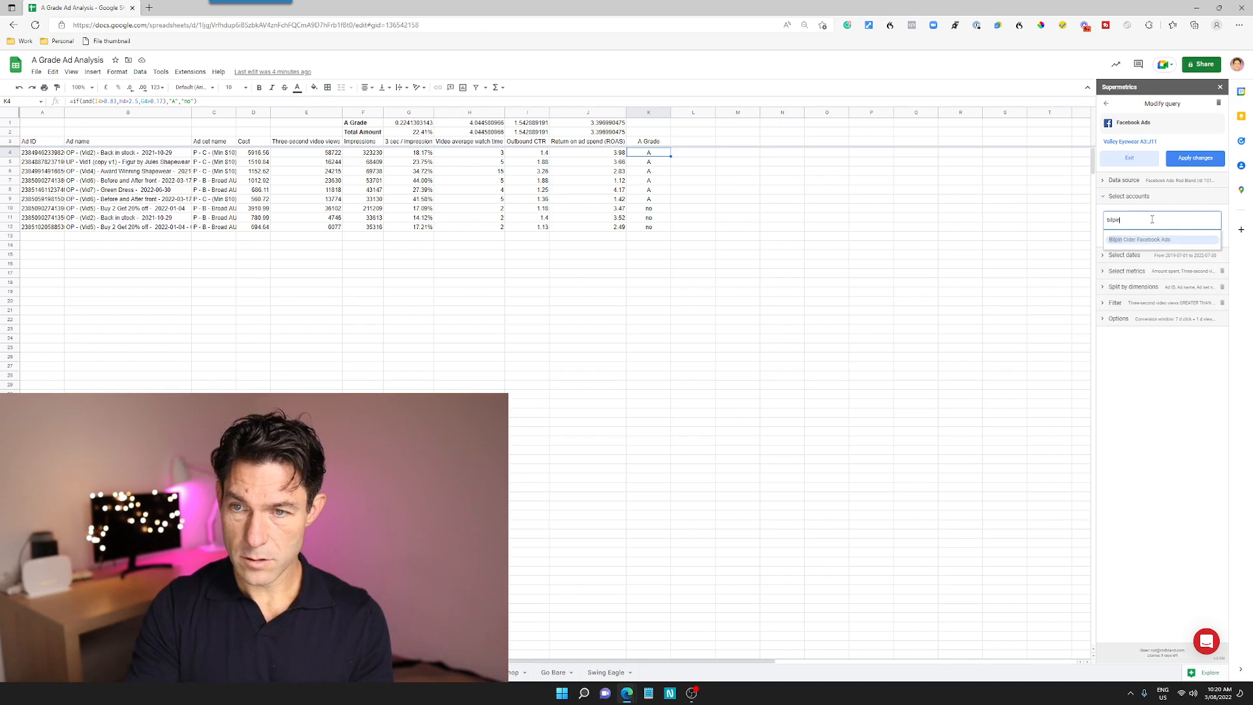
{"action": "left_click", "coordinate": [1139, 240]}
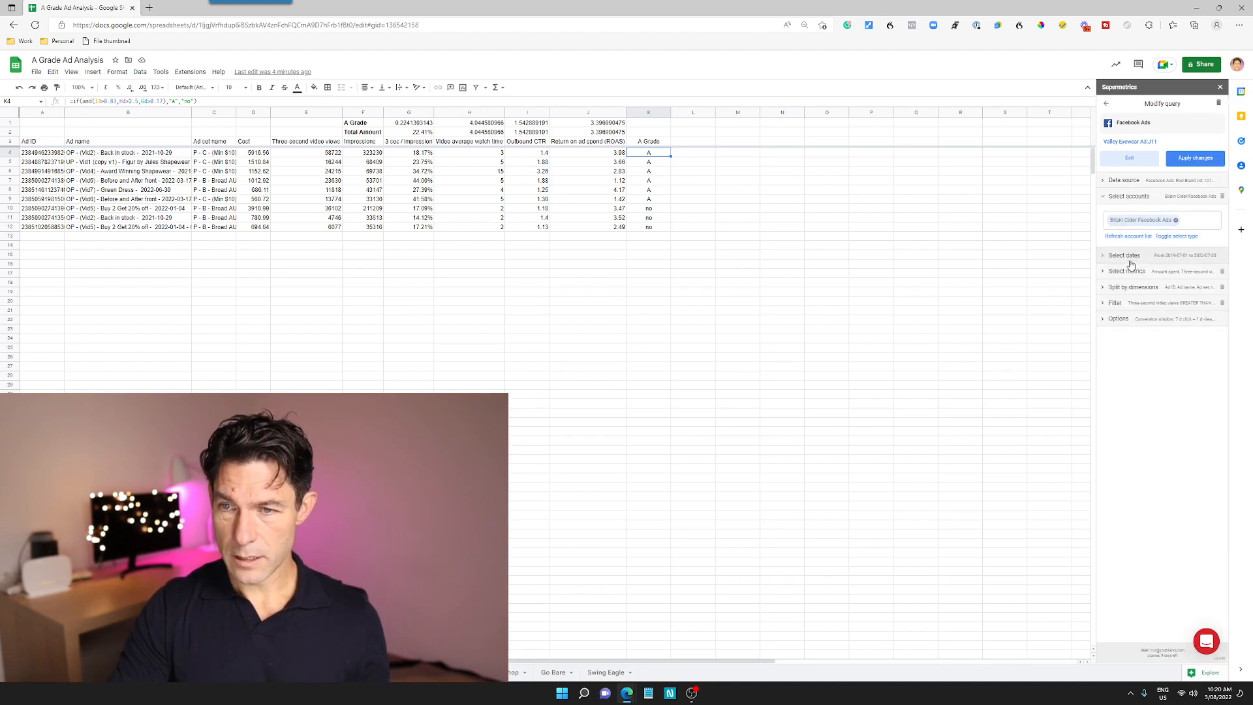
Set the query's date range to Last year & this year to date
{"action": "left_click", "coordinate": [1105, 257]}
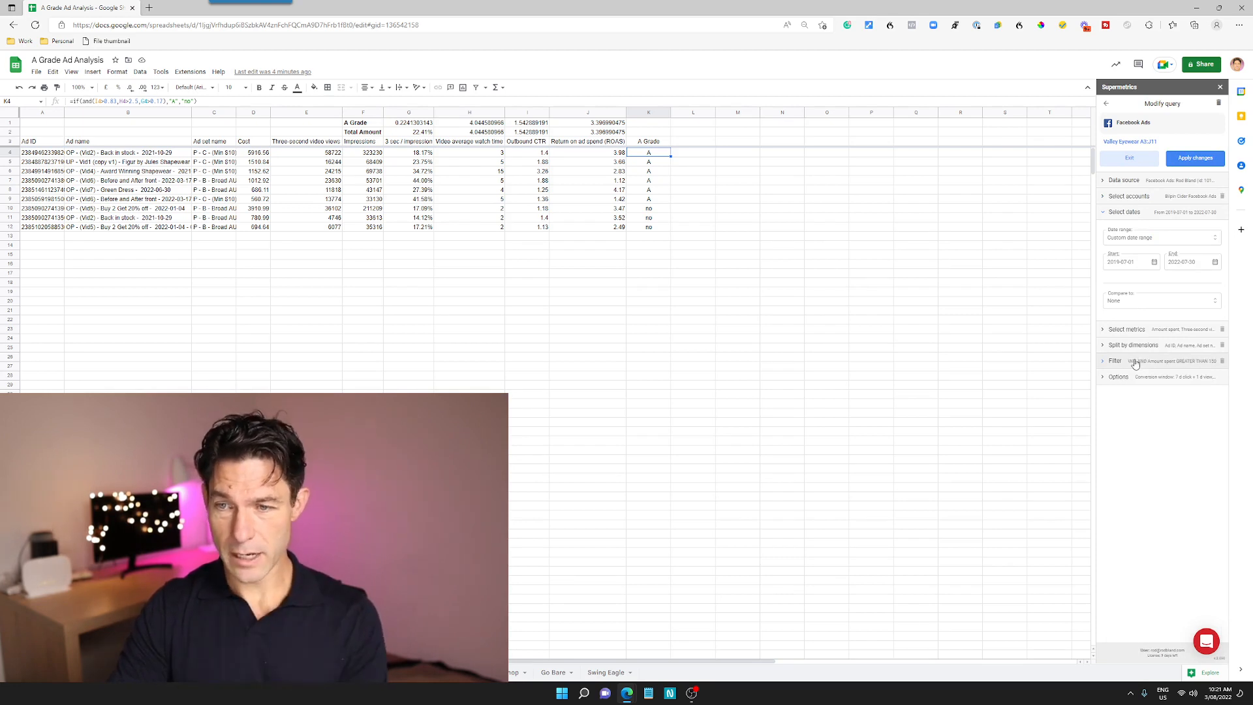
{"action": "left_click", "coordinate": [1184, 241]}
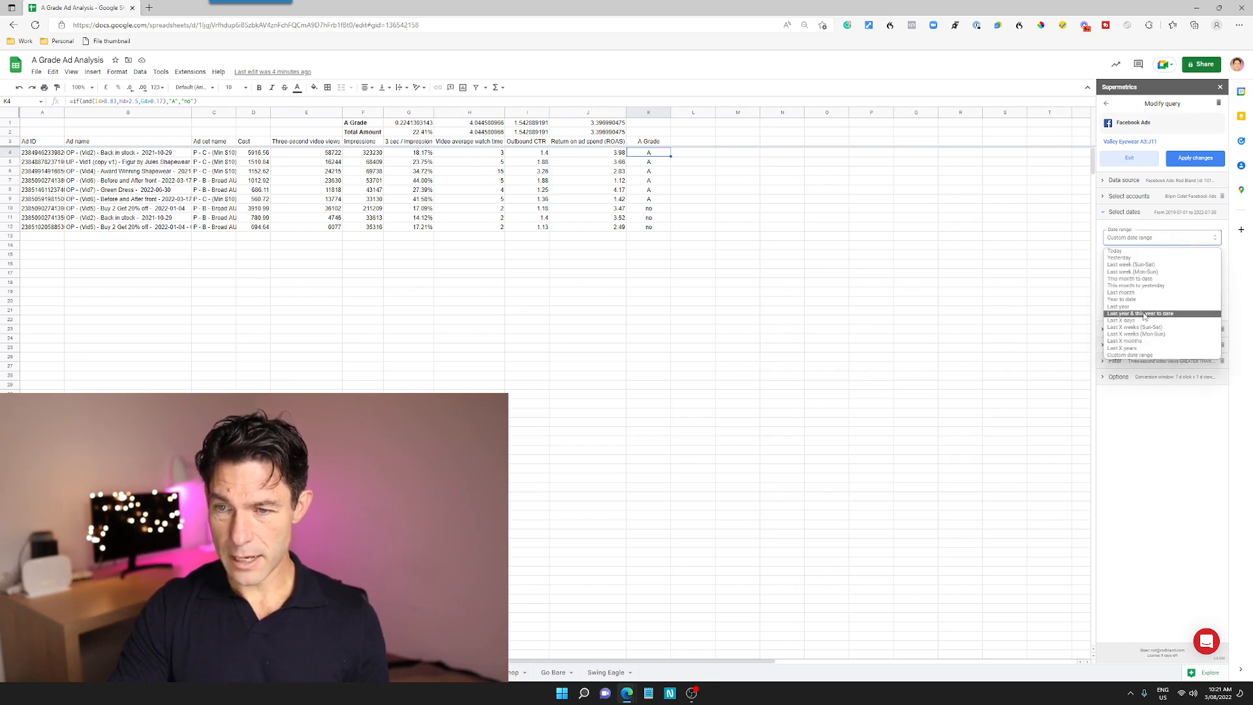
{"action": "left_click", "coordinate": [1144, 314]}
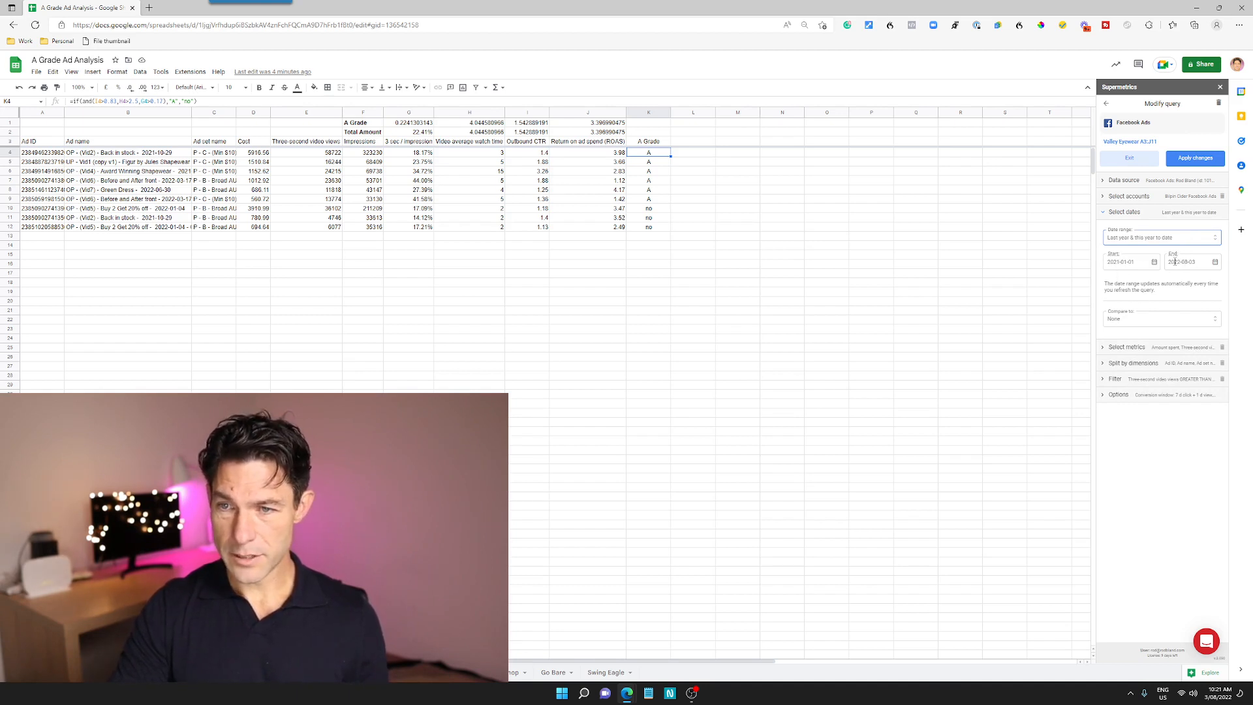
Review the query's selected metrics against the sheet columns and search the available metrics for "am"
{"action": "left_click", "coordinate": [1155, 348]}
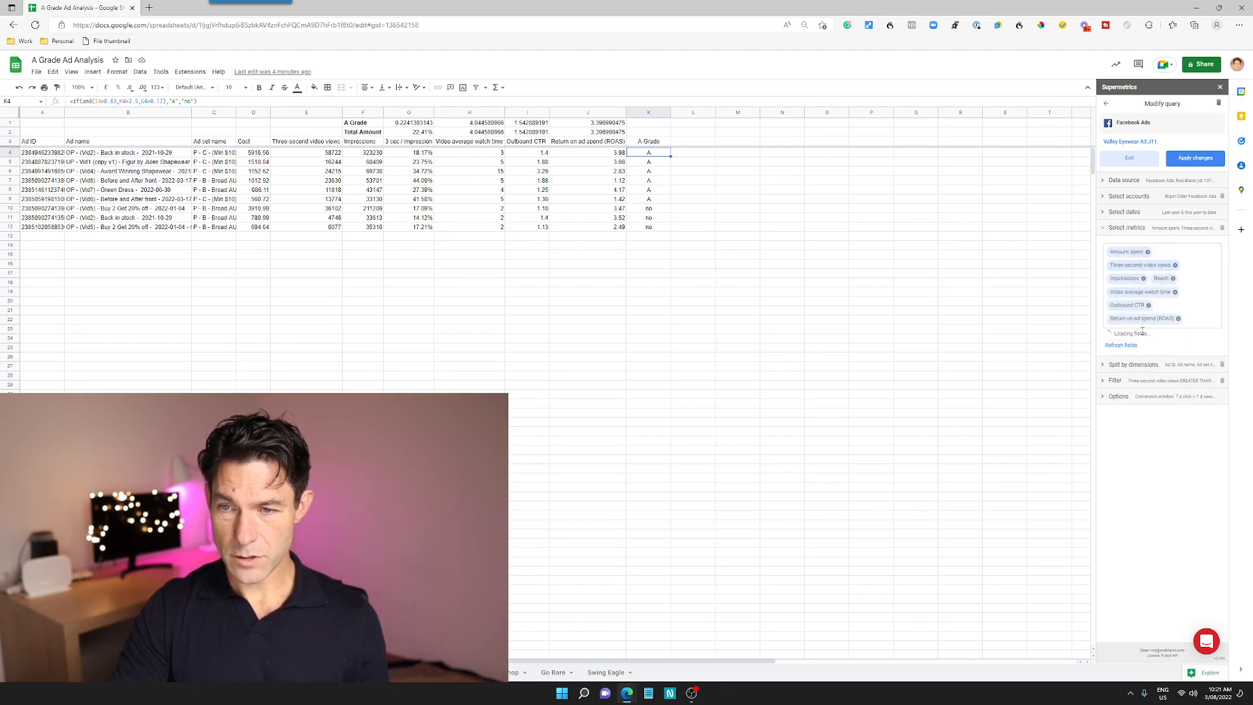
{"action": "left_click", "coordinate": [1198, 318]}
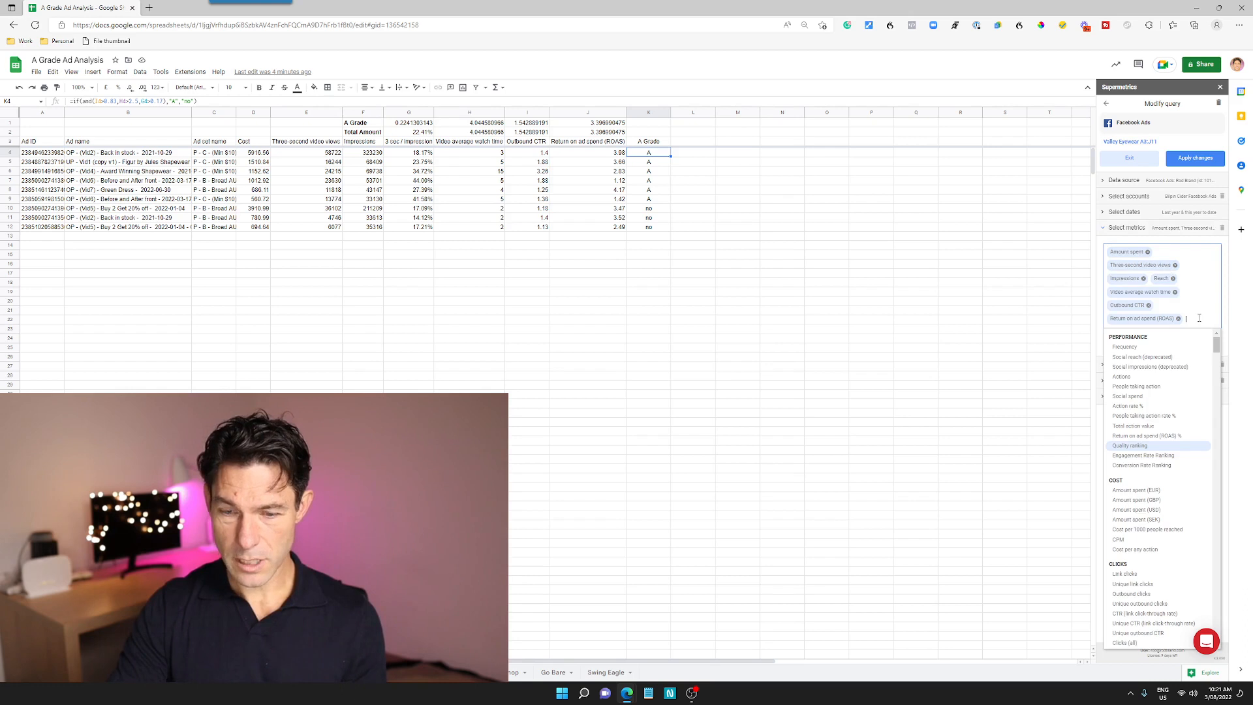
{"action": "type", "text": "am"}
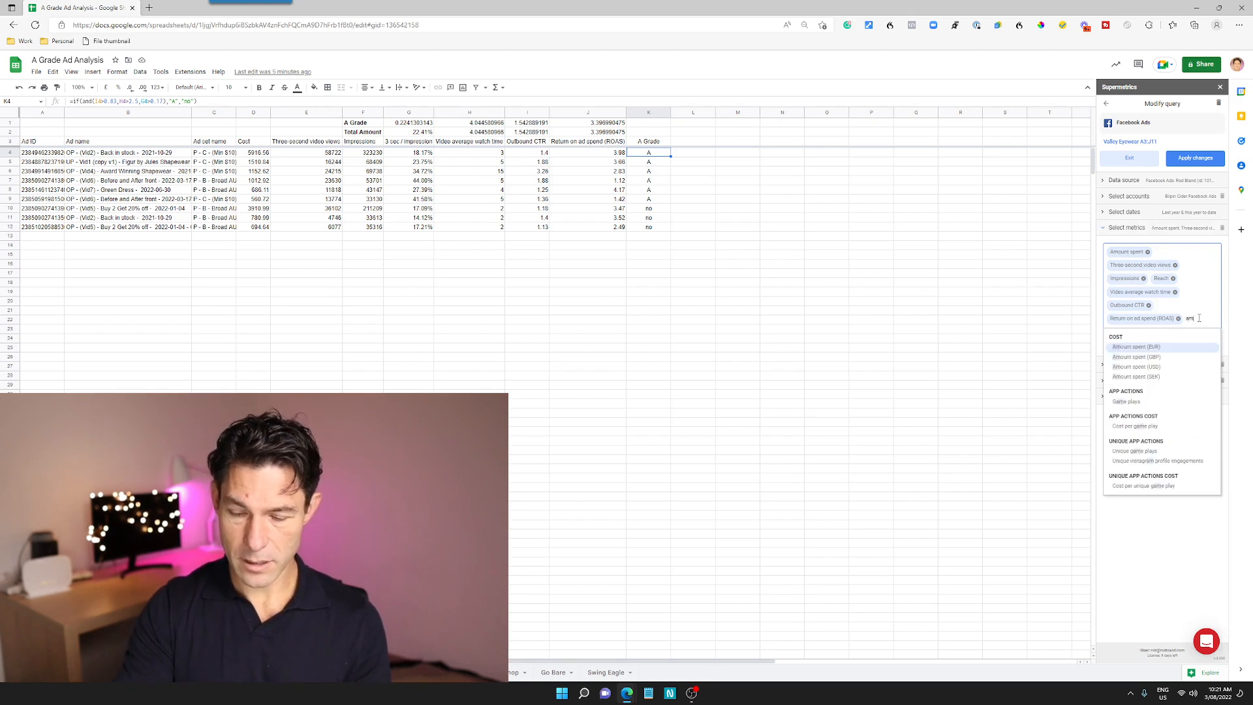
{"action": "key", "text": "BackSpace"}
{"action": "key", "text": "BackSpace"}
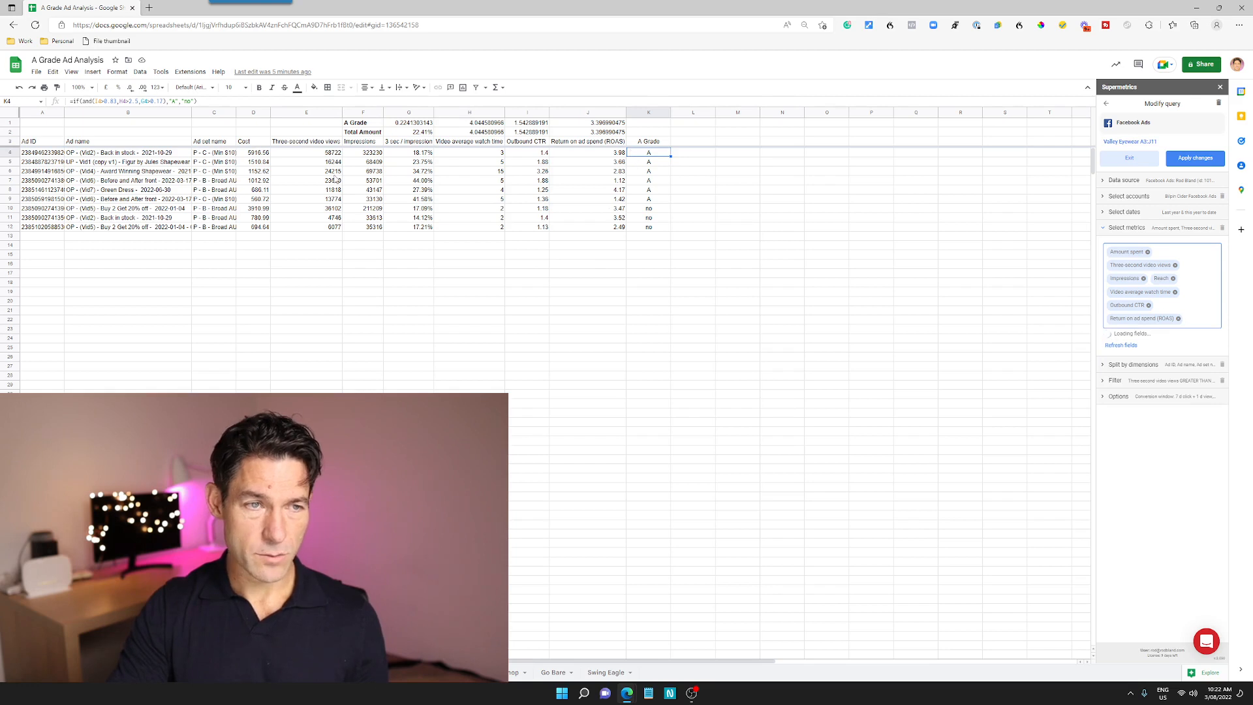
{"action": "left_click", "coordinate": [482, 189]}
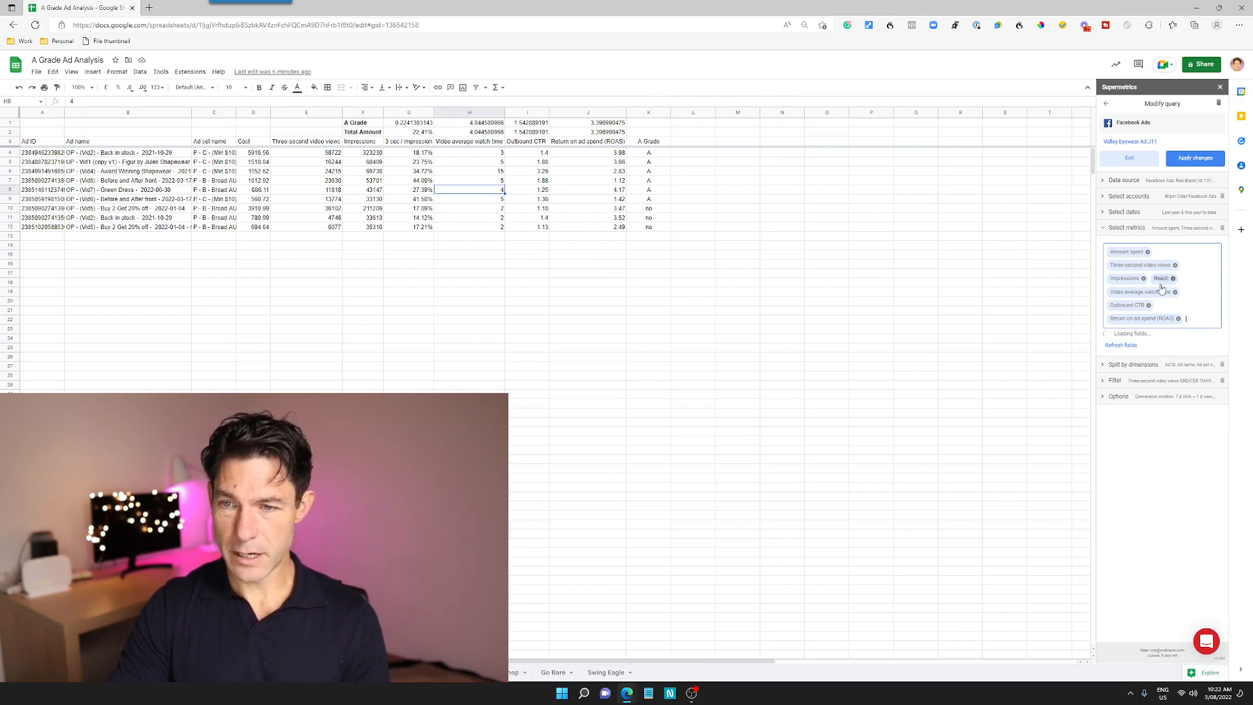
Show the query's split by dimensions and widen the Ad set name column to fit the long ad set names
{"action": "left_click", "coordinate": [1142, 364]}
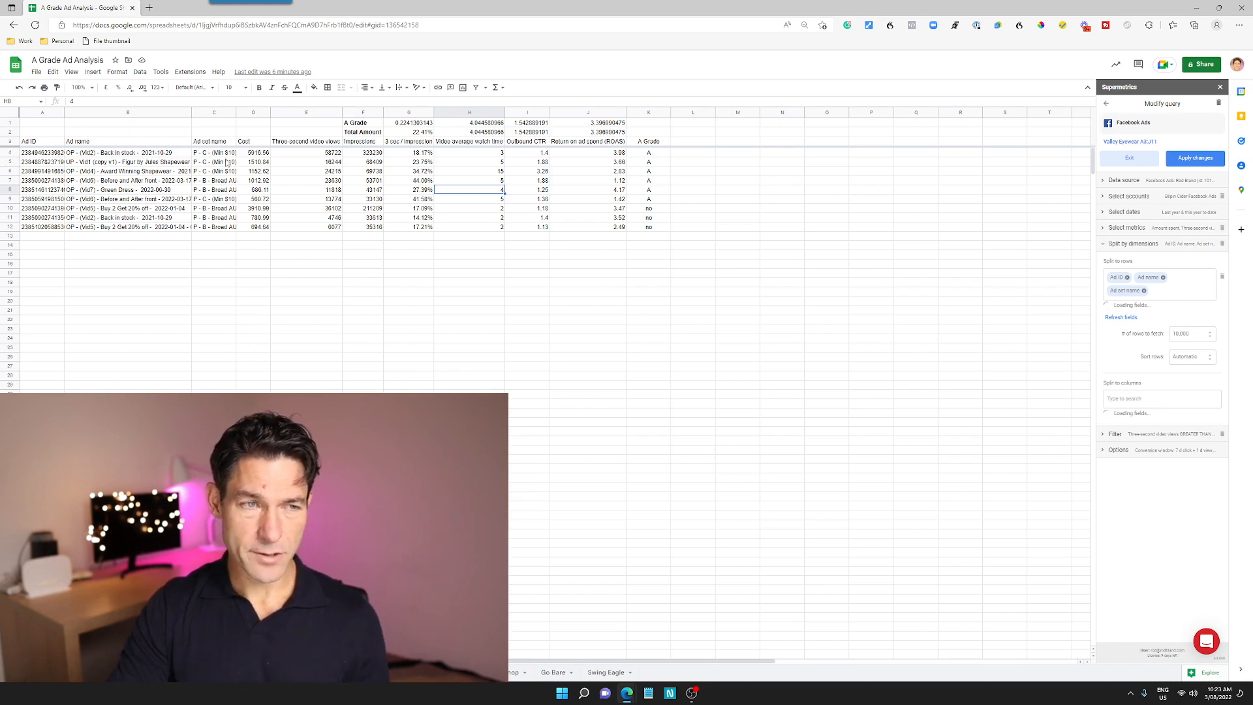
{"action": "left_click_drag", "start_coordinate": [236, 112], "coordinate": [265, 115]}
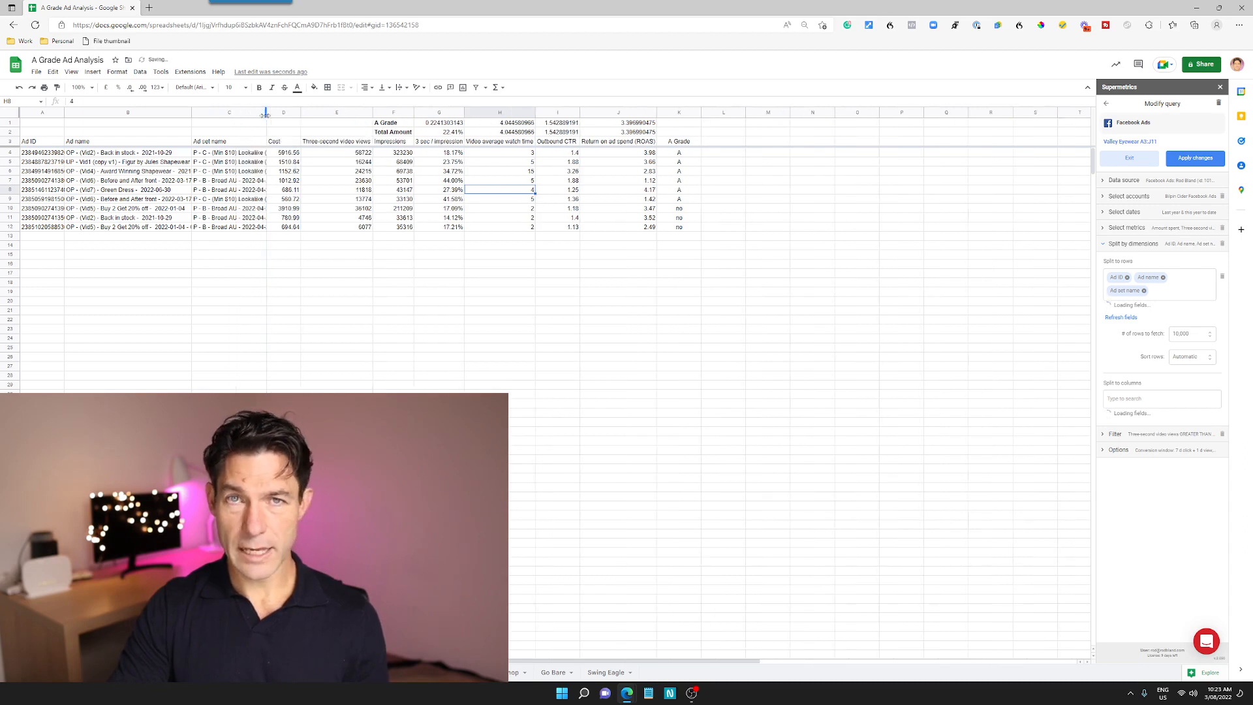
{"action": "left_click_drag", "start_coordinate": [265, 114], "coordinate": [333, 114]}
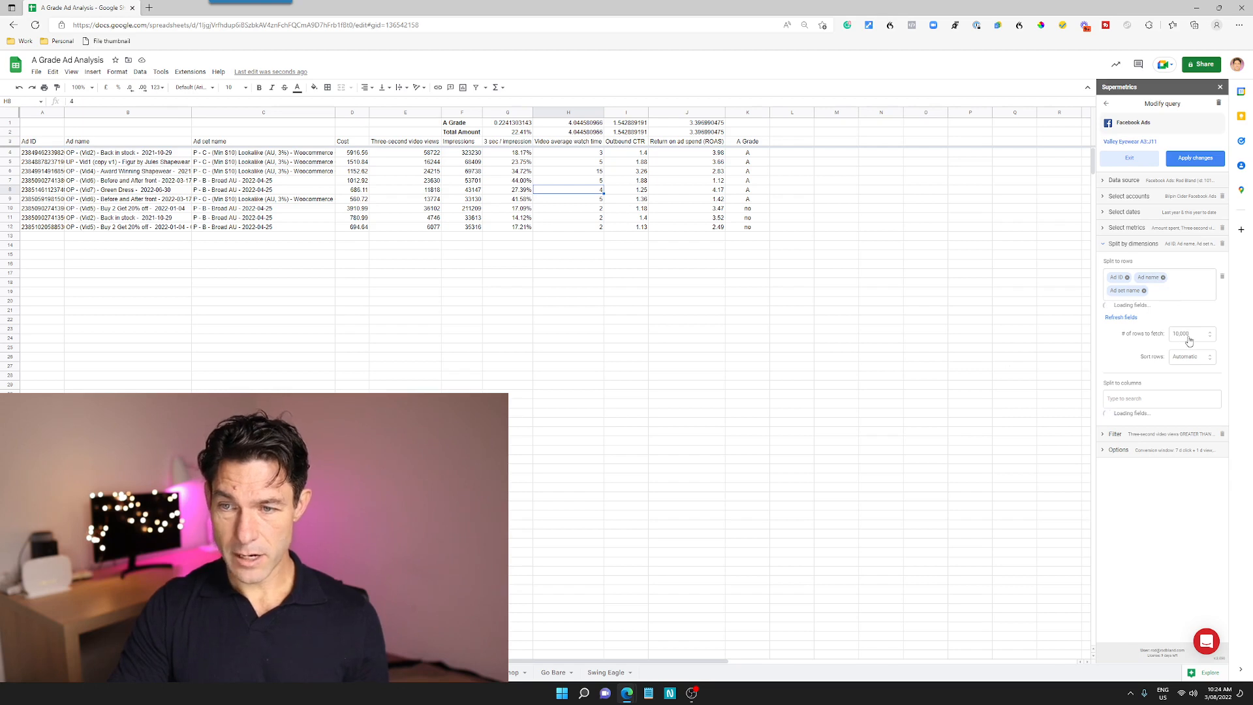
Check the query's filter and options, and apply the changes to pull the new account's data
{"action": "left_click", "coordinate": [1152, 435]}
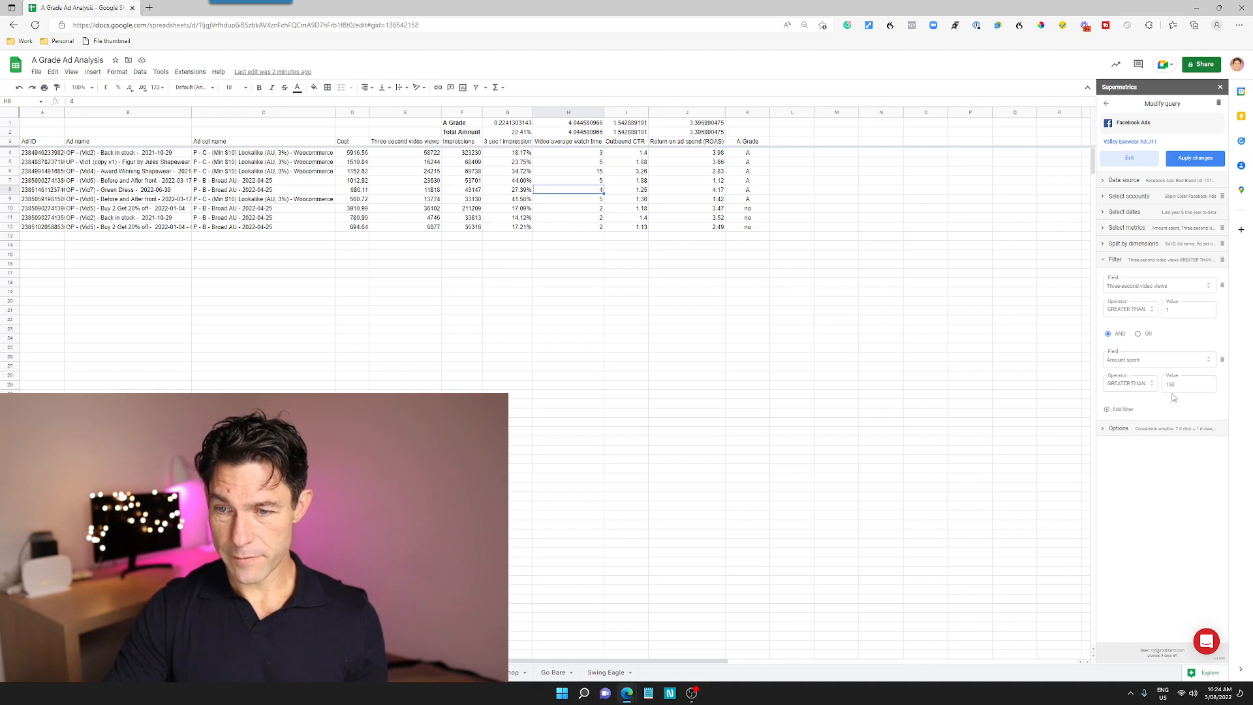
{"action": "left_click", "coordinate": [1158, 429]}
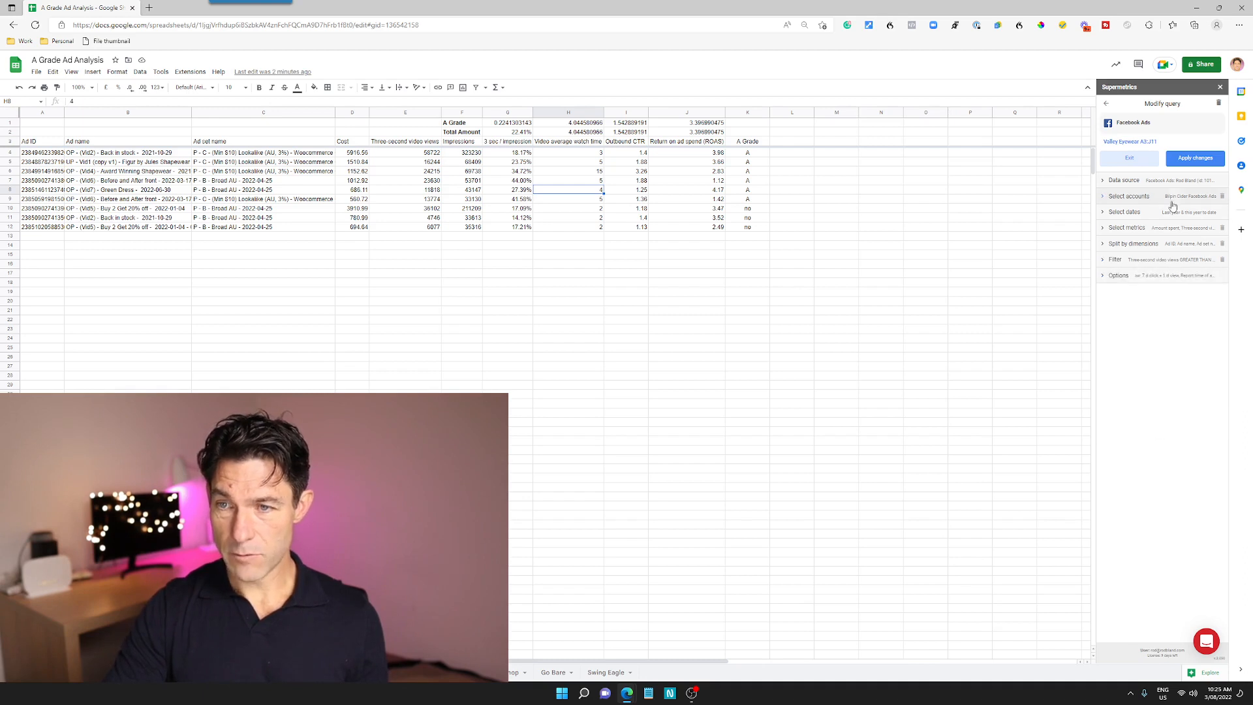
{"action": "left_click", "coordinate": [1197, 159]}
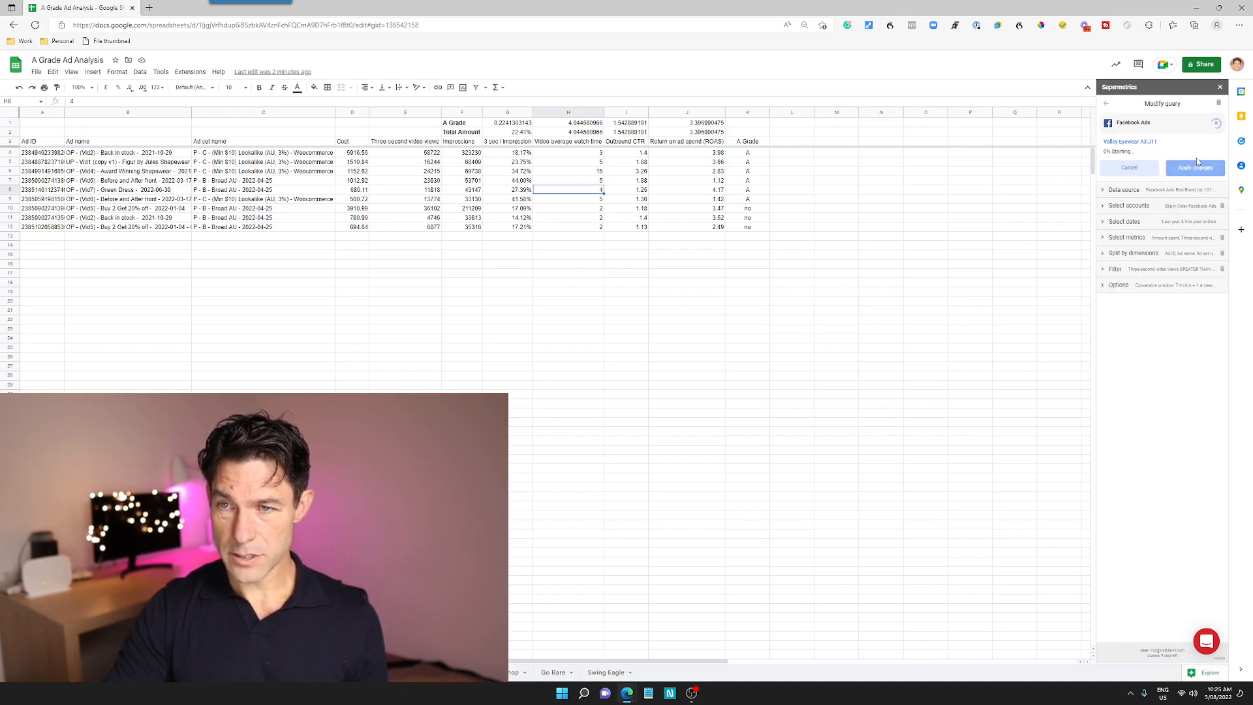
Copy the 3 sec / Impression header from G3 and restore it over the Reach header after the data refresh
{"action": "left_click", "coordinate": [51, 154]}
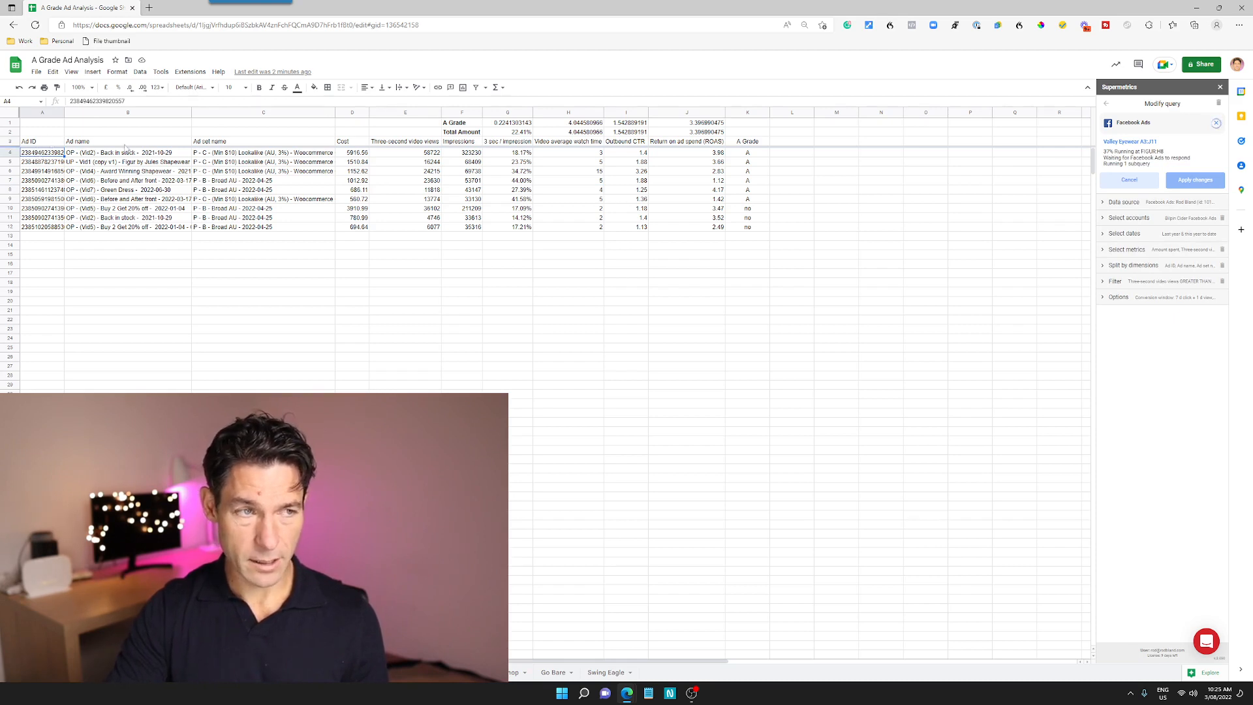
{"action": "left_click", "coordinate": [512, 142]}
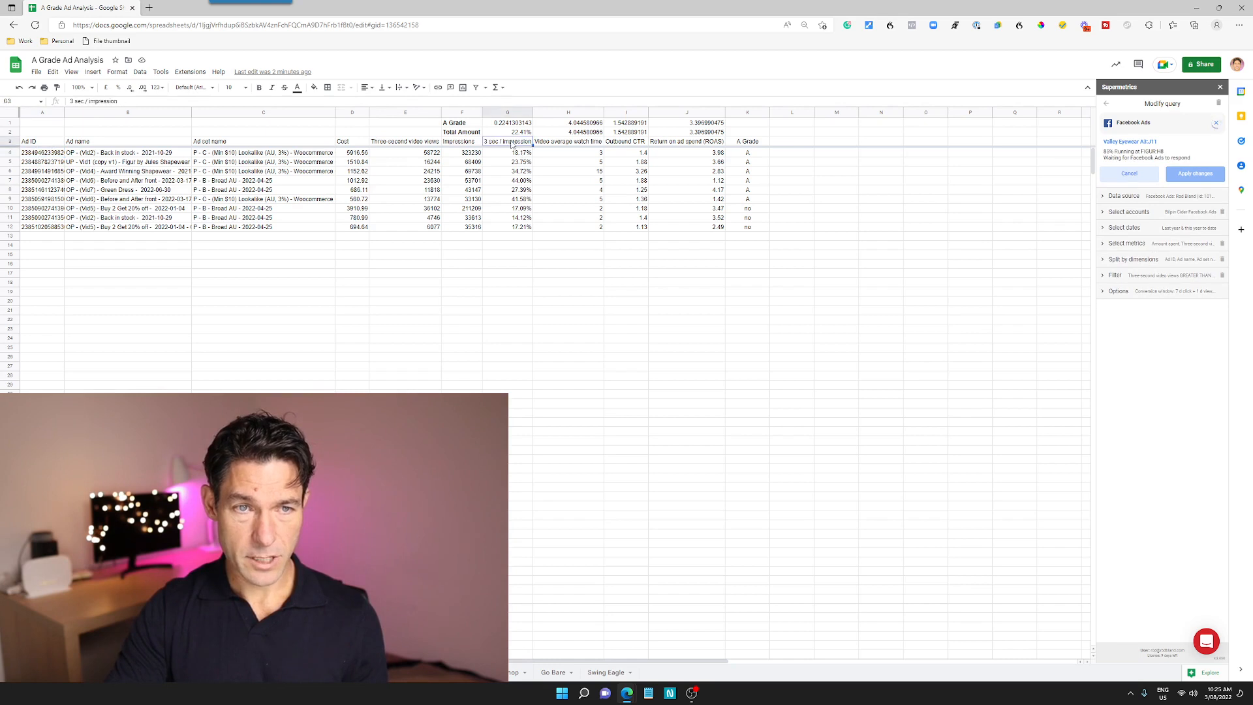
{"action": "key", "text": "ctrl+c"}
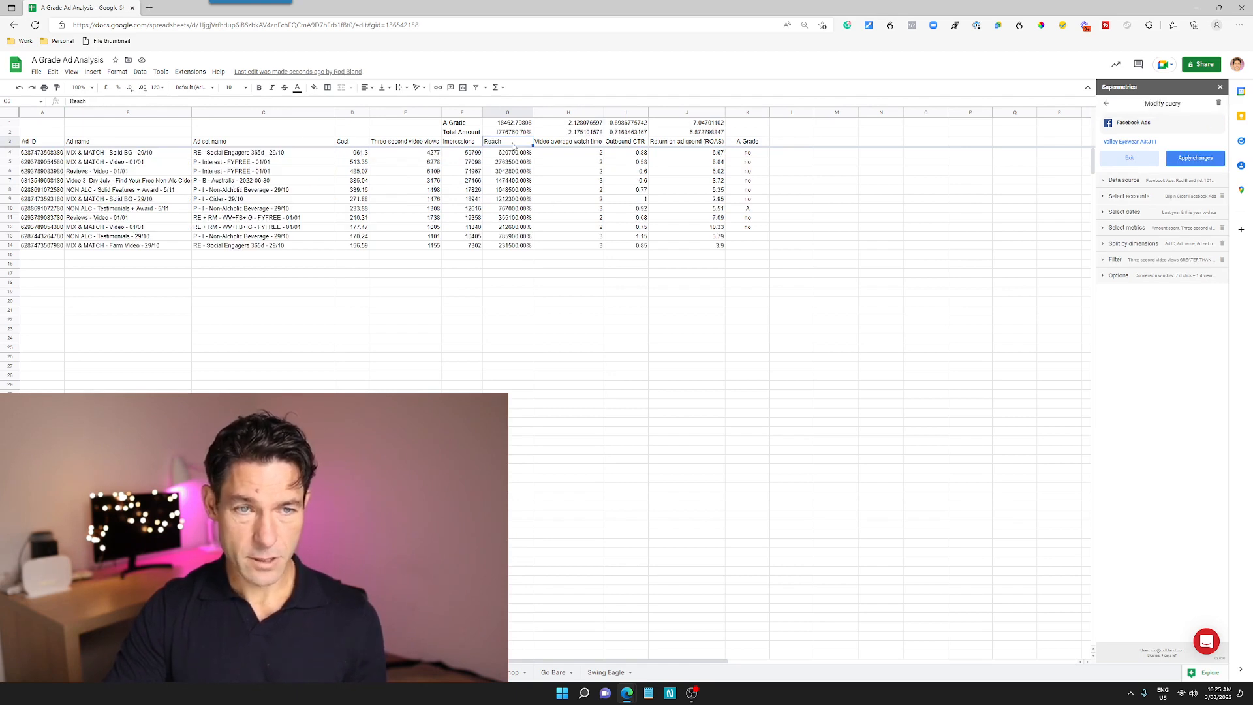
{"action": "key", "text": "ctrl+v"}
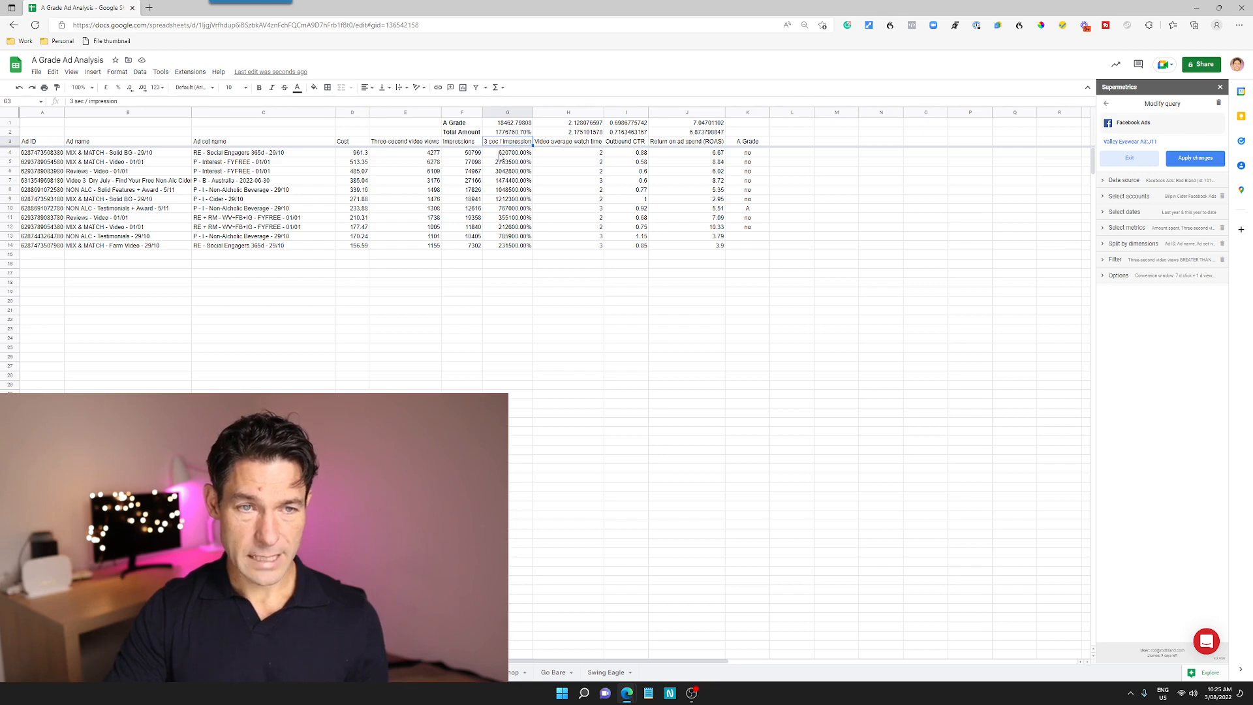
Enter a formula in G4 that divides three-second video views by impressions (=E4/F4)
{"action": "left_click", "coordinate": [500, 154]}
{"action": "type", "text": "="}
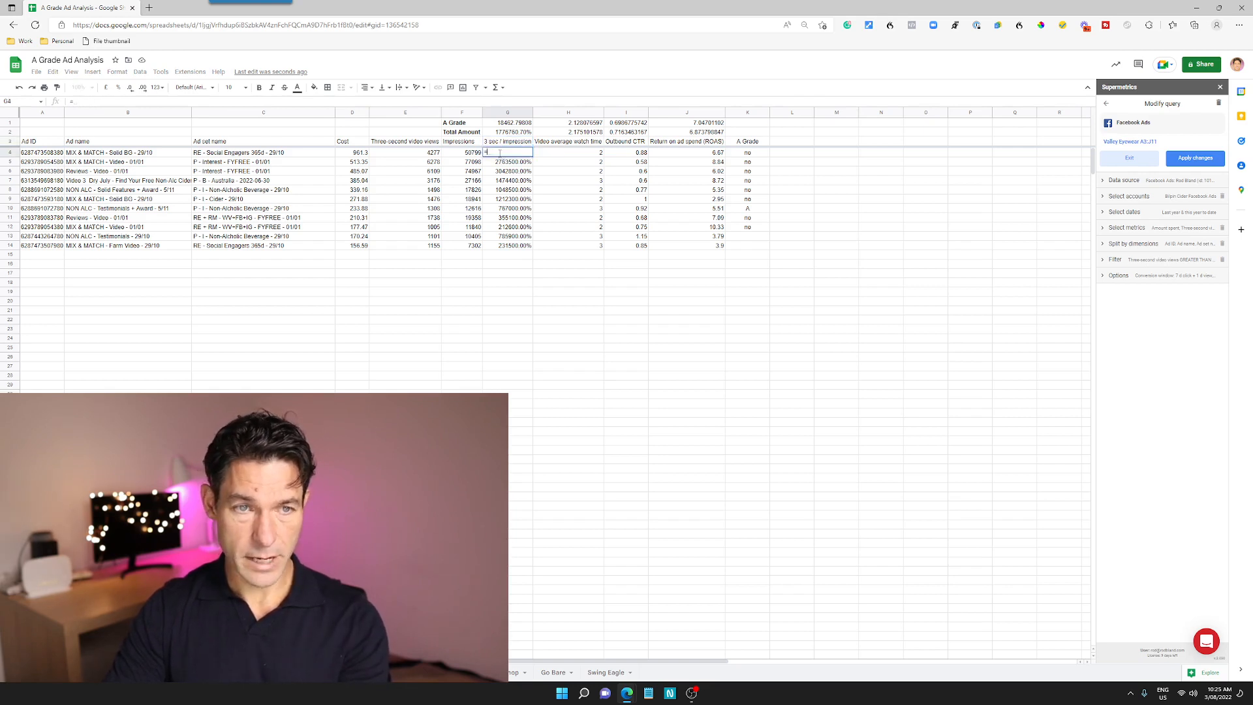
{"action": "left_click", "coordinate": [392, 155]}
{"action": "type", "text": "/"}
{"action": "left_click", "coordinate": [449, 155]}
{"action": "key", "text": "Return"}
Fill the G4 ratio formula down the 3 sec / Impression column to G14
{"action": "left_click", "coordinate": [520, 154]}
{"action": "left_click", "coordinate": [520, 246], "text": "shift"}
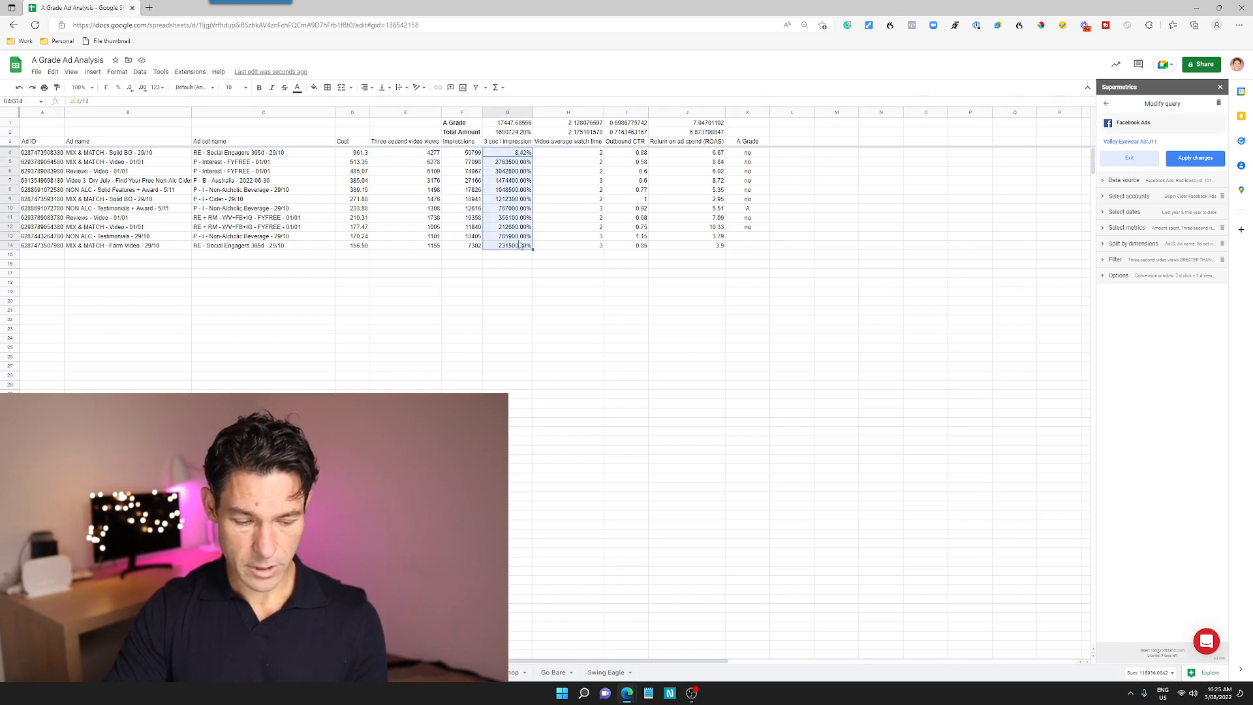
{"action": "key", "text": "ctrl+d"}
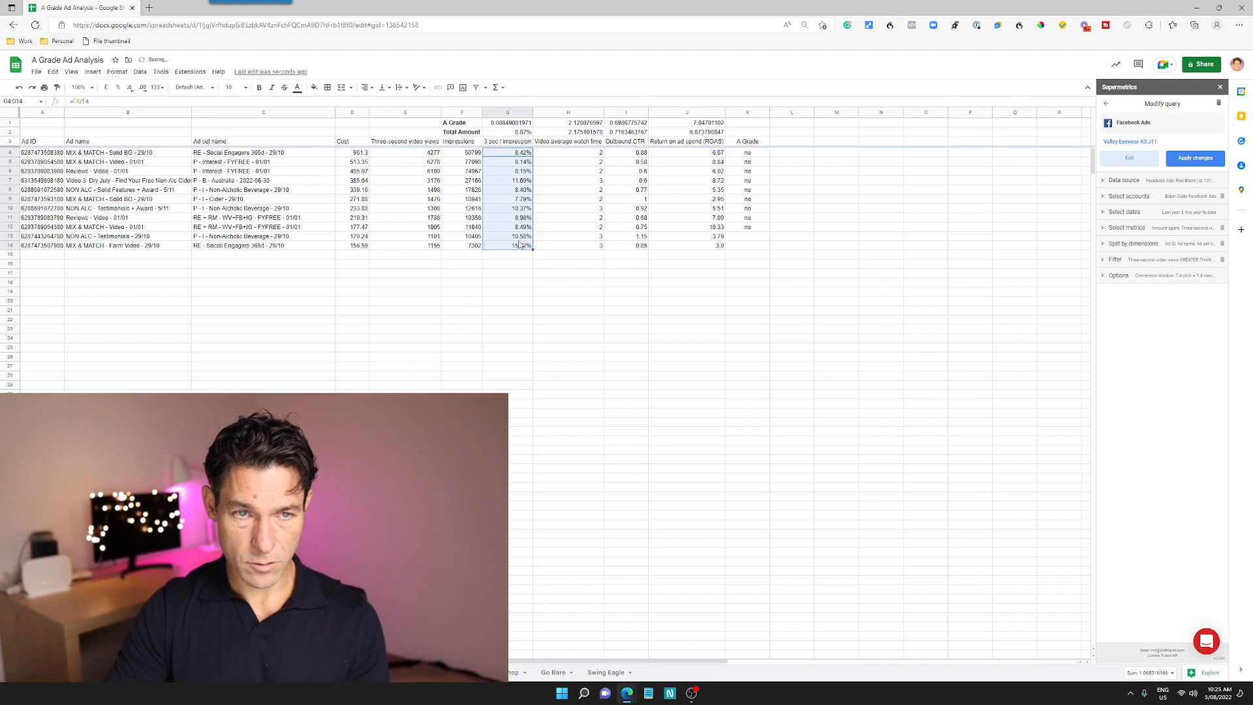
{"action": "left_click", "coordinate": [526, 283]}
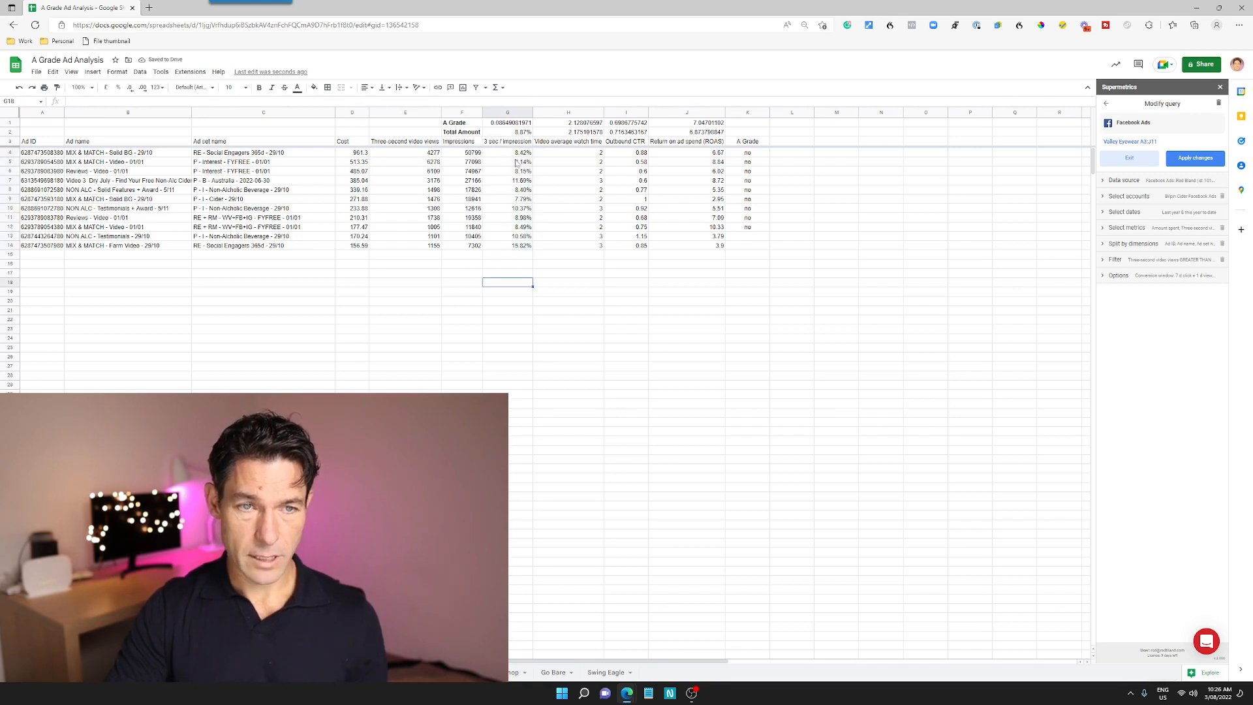
Fill the A Grade formula from K12 down to K14
{"action": "left_click", "coordinate": [757, 229]}
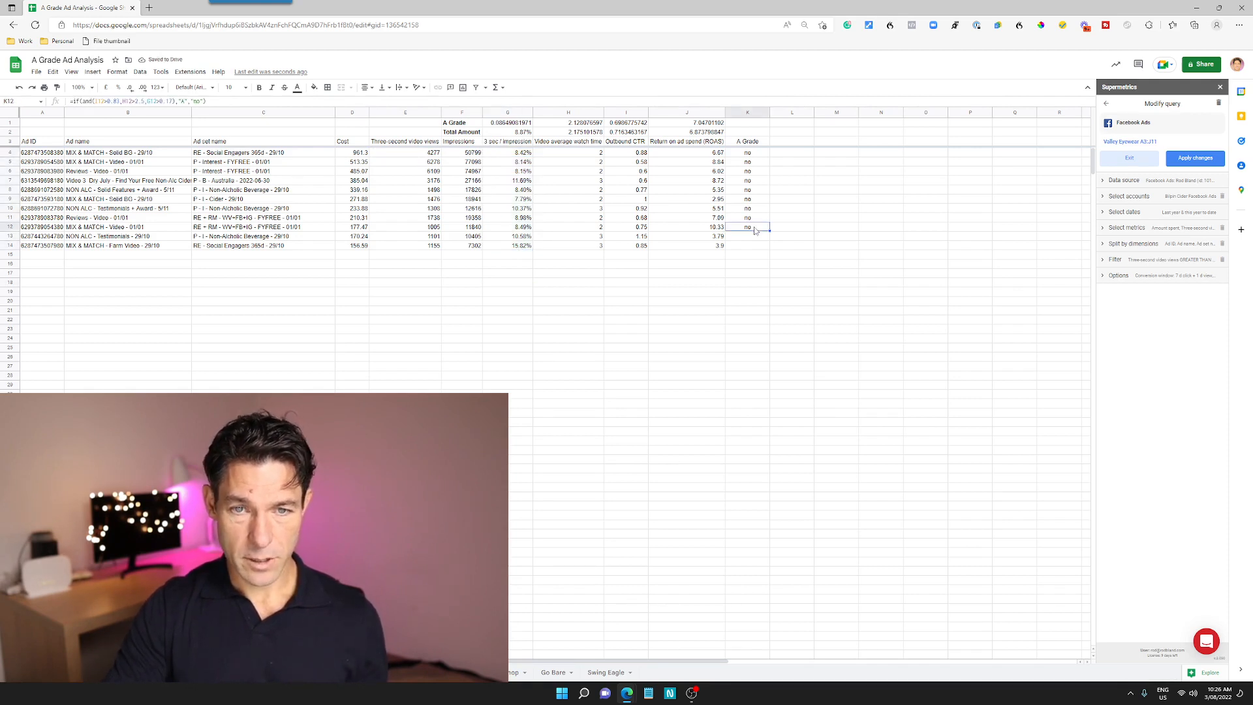
{"action": "left_click", "coordinate": [752, 252], "text": "shift"}
{"action": "key", "text": "ctrl+d"}
{"action": "left_click", "coordinate": [736, 293]}
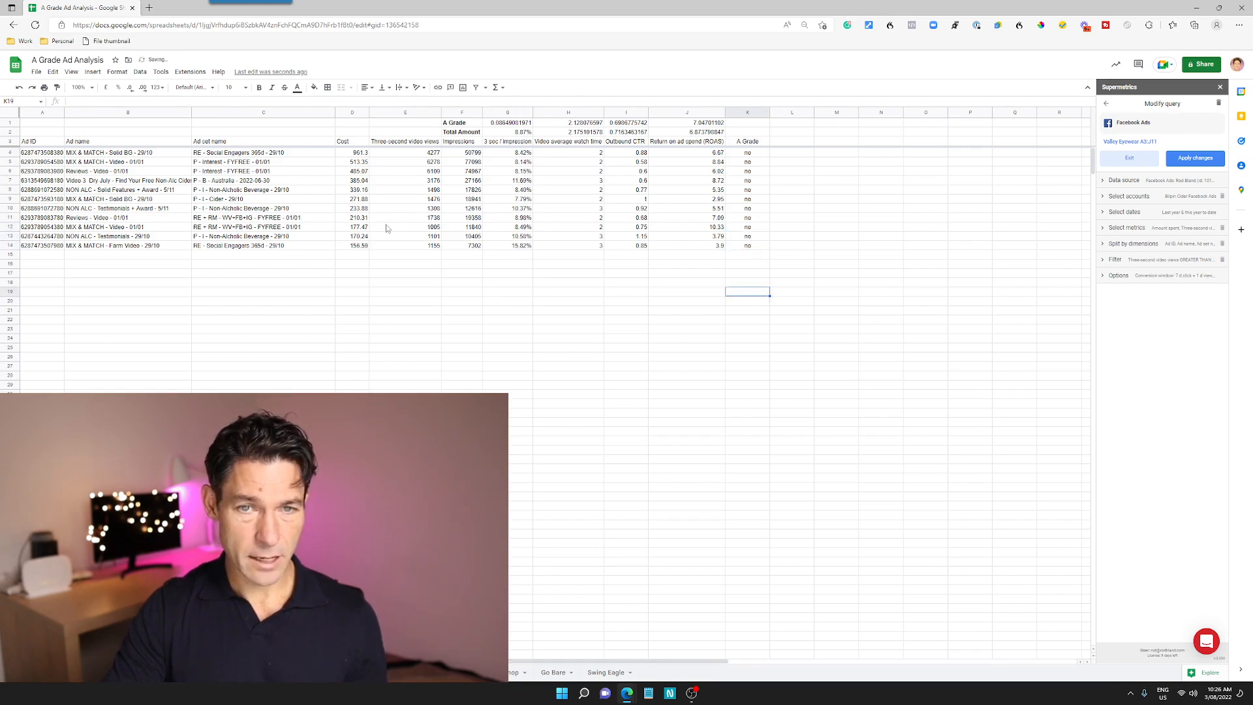
Switch the Supermetrics query to a different Facebook ad account and apply the changes
{"action": "left_click", "coordinate": [745, 218]}
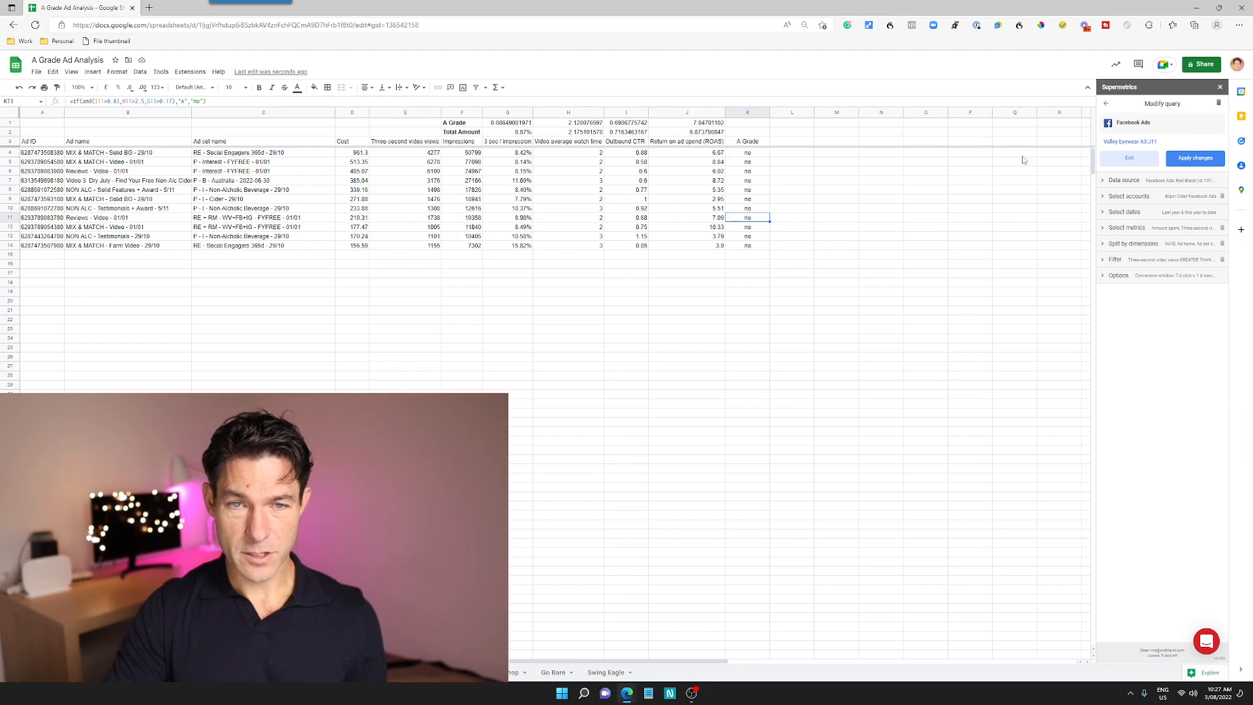
{"action": "left_click", "coordinate": [1146, 196]}
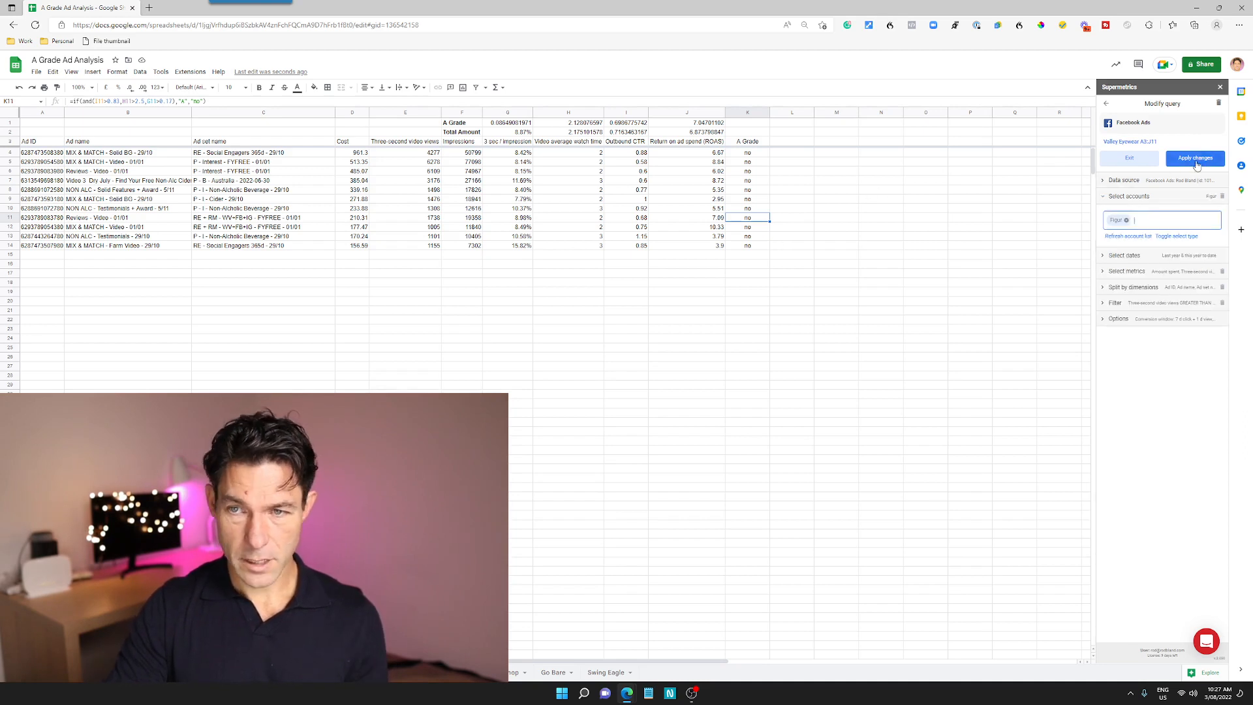
{"action": "left_click", "coordinate": [1195, 158]}
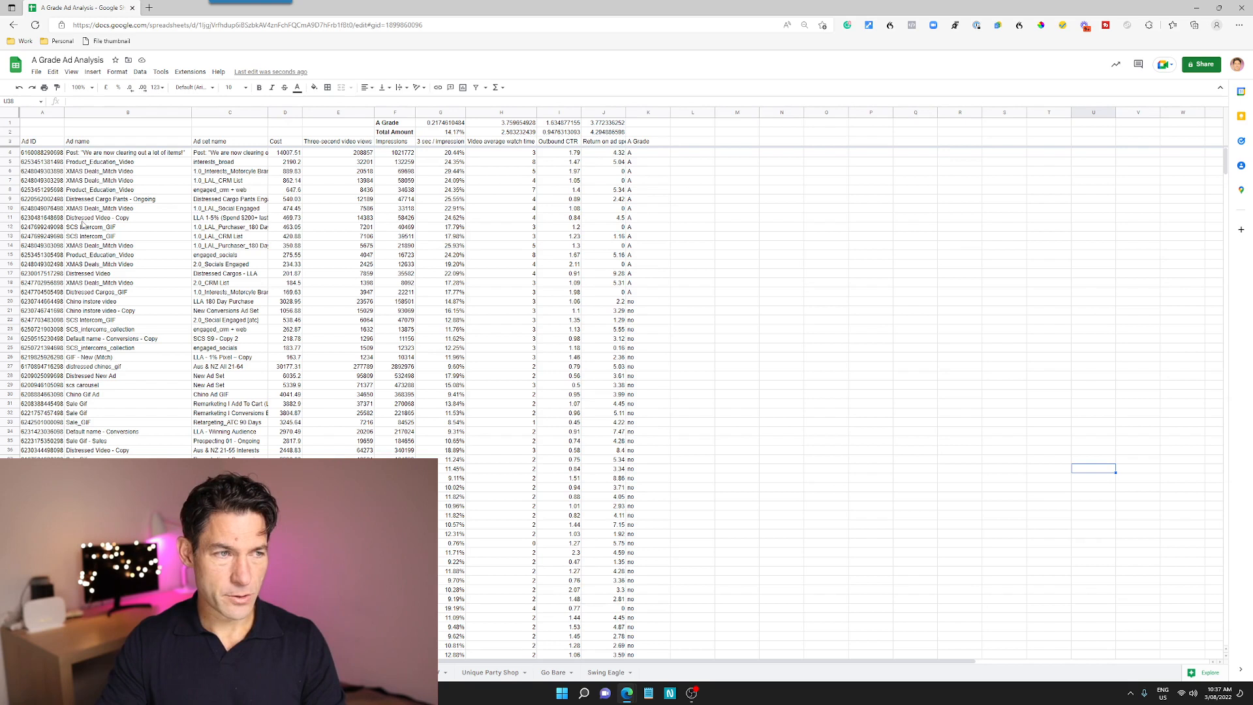
Sort the ad data in rows 4 to 90 by the A Grade column (Column K), A → Z
{"action": "left_click", "coordinate": [21, 154]}
{"action": "scroll", "coordinate": [182, 386], "scroll_direction": "down", "scroll_amount": 10}
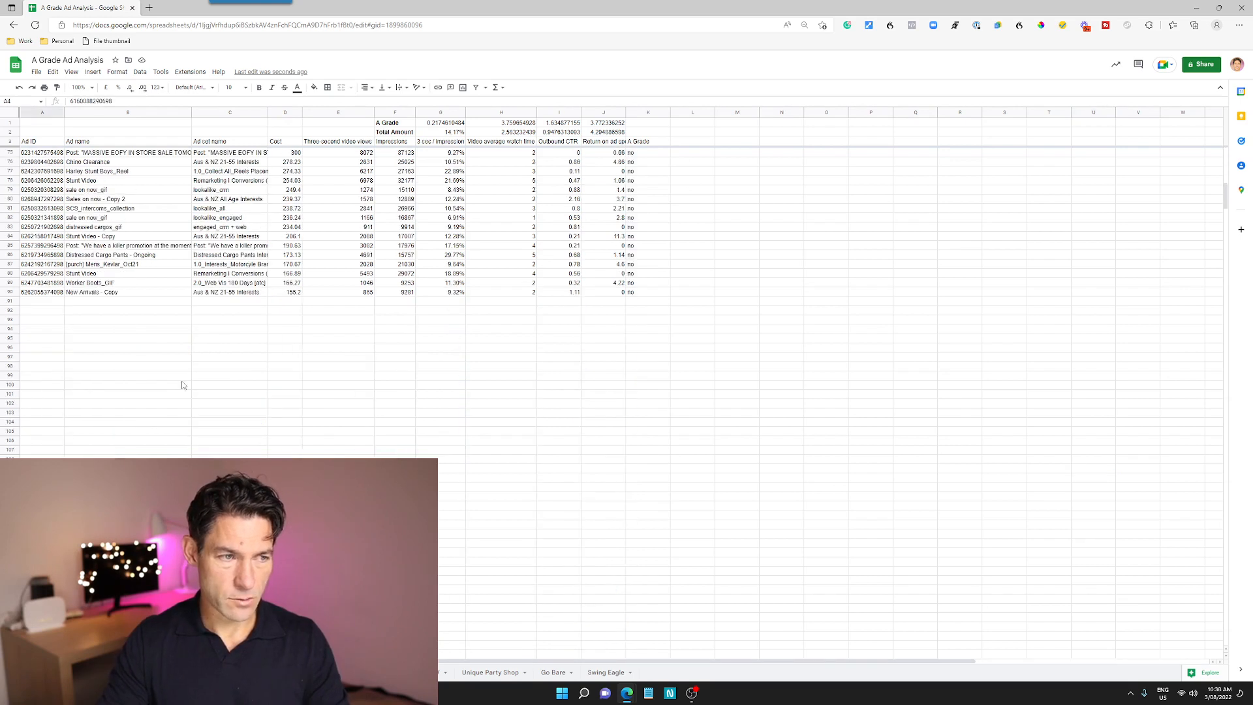
{"action": "left_click", "coordinate": [9, 294], "text": "shift"}
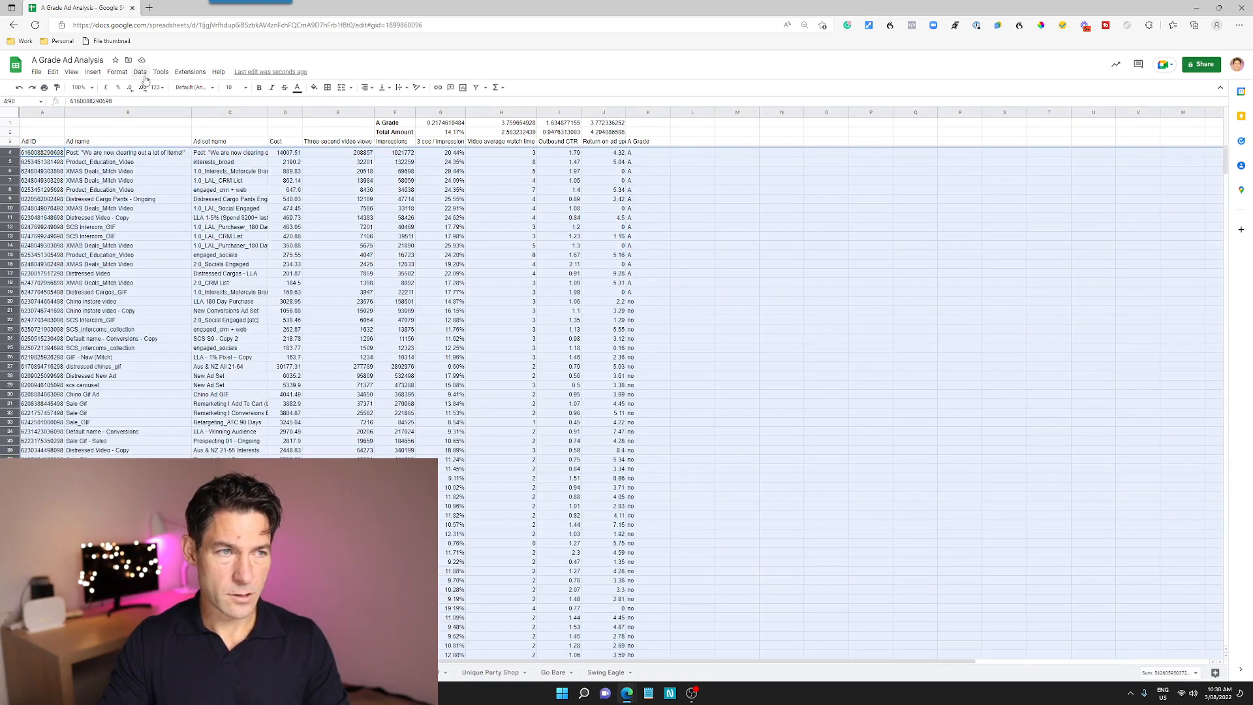
{"action": "left_click", "coordinate": [145, 75]}
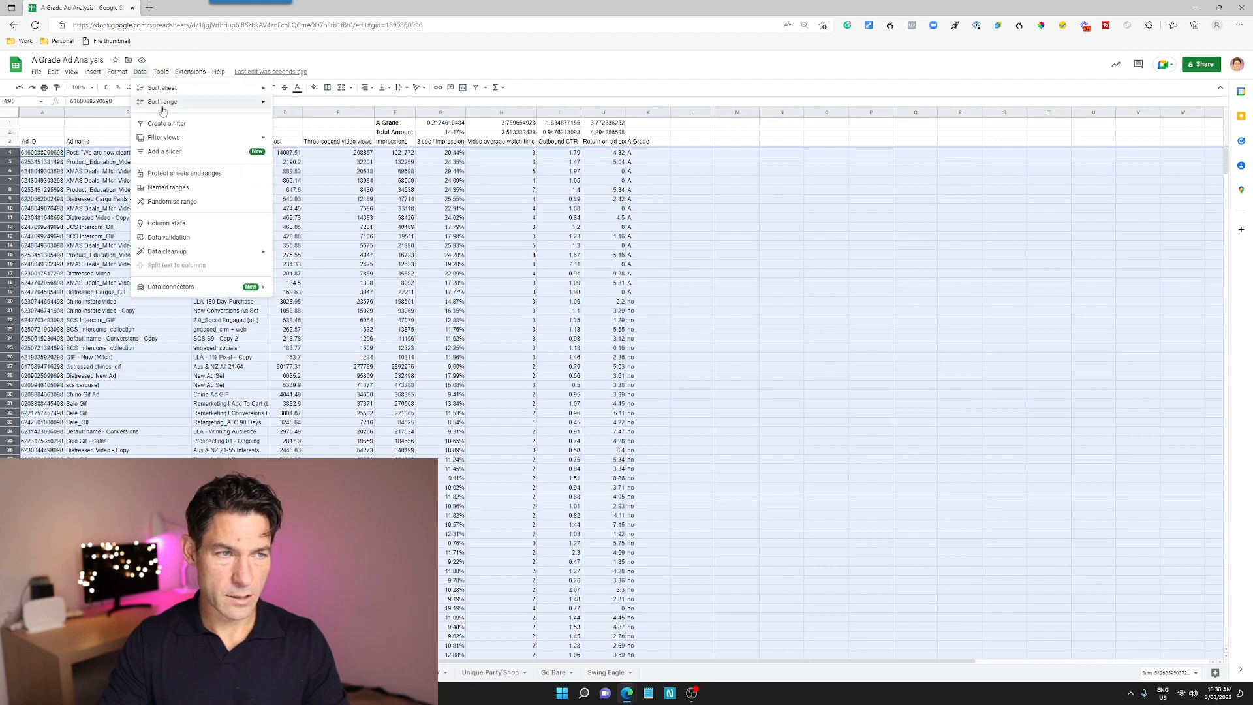
{"action": "mouse_move", "coordinate": [165, 106]}
{"action": "left_click", "coordinate": [327, 141]}
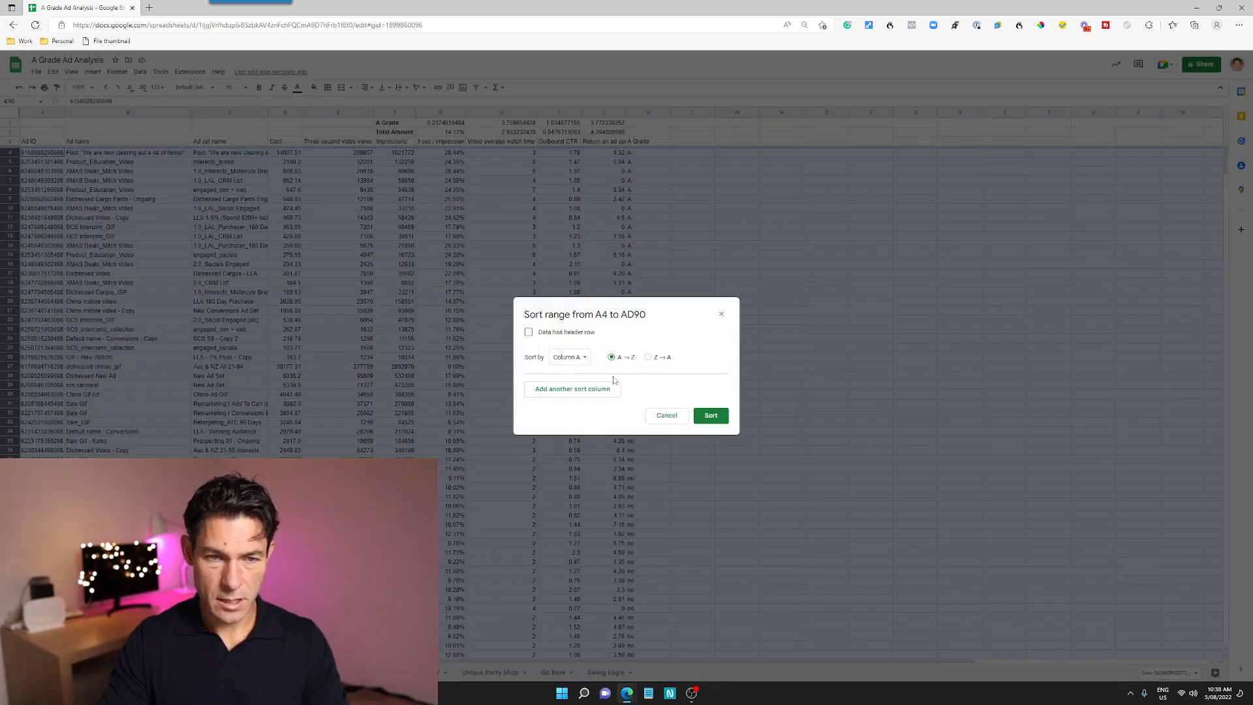
{"action": "left_click", "coordinate": [568, 359]}
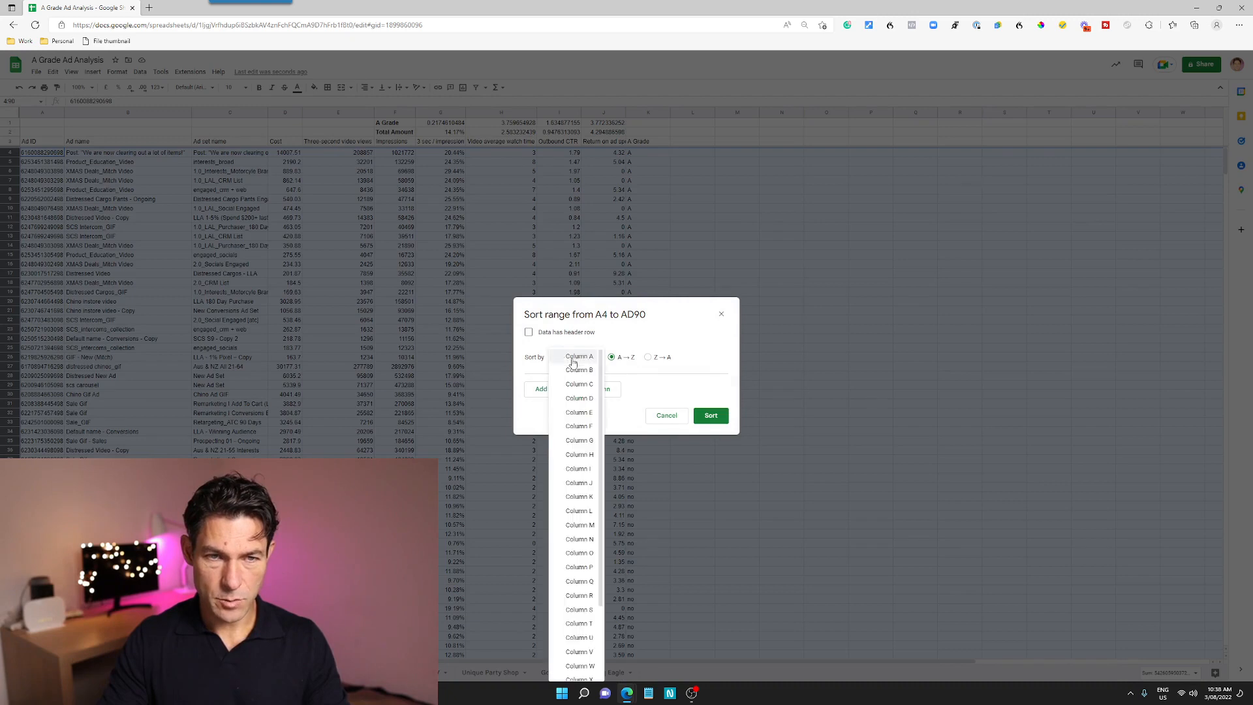
{"action": "left_click", "coordinate": [589, 483]}
{"action": "left_click", "coordinate": [710, 415]}
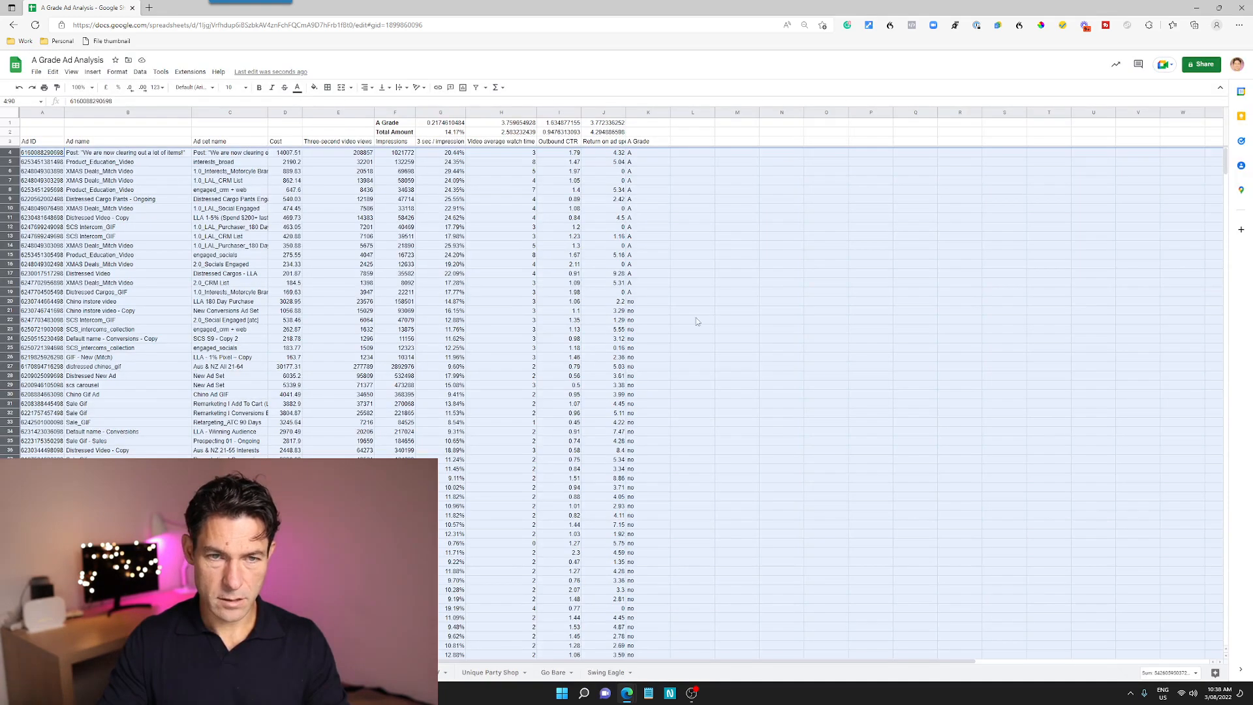
{"action": "left_click", "coordinate": [712, 263]}
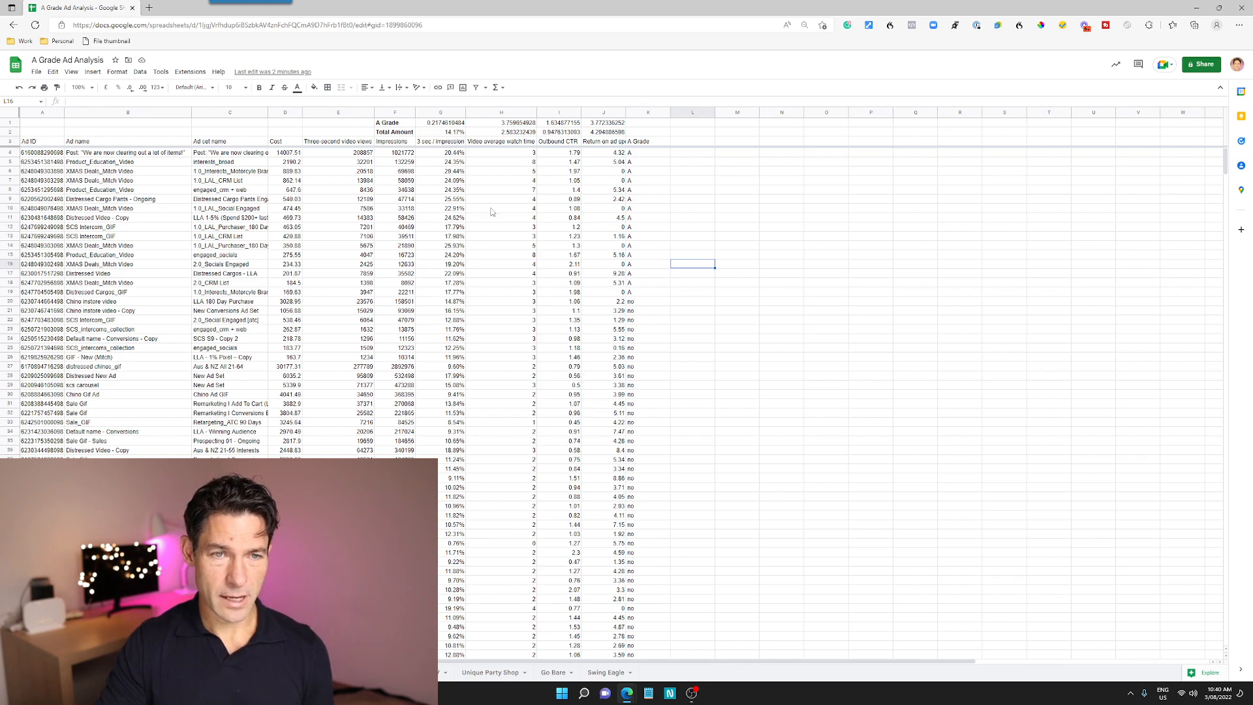
{"action": "left_click", "coordinate": [520, 163]}
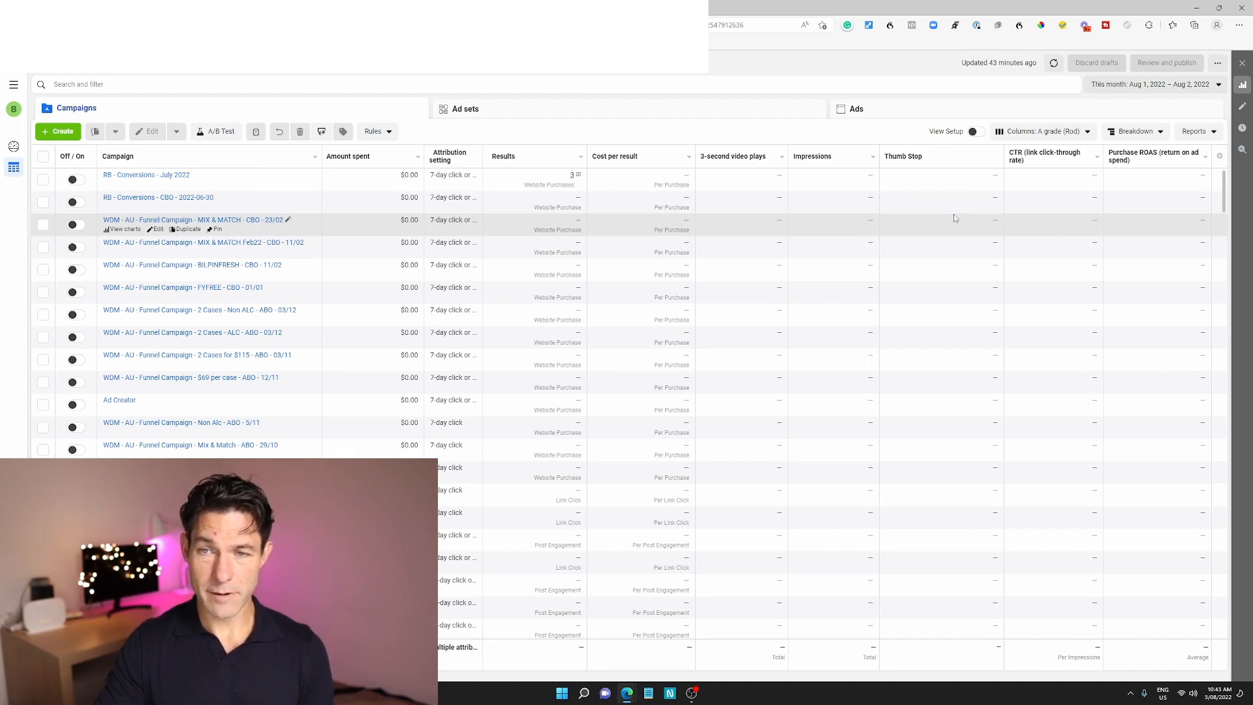
In Ads Manager's column customization, start a custom metric named Thumbstop 2 with the description "3-second video views / Impressions"
{"action": "left_click", "coordinate": [1042, 132]}
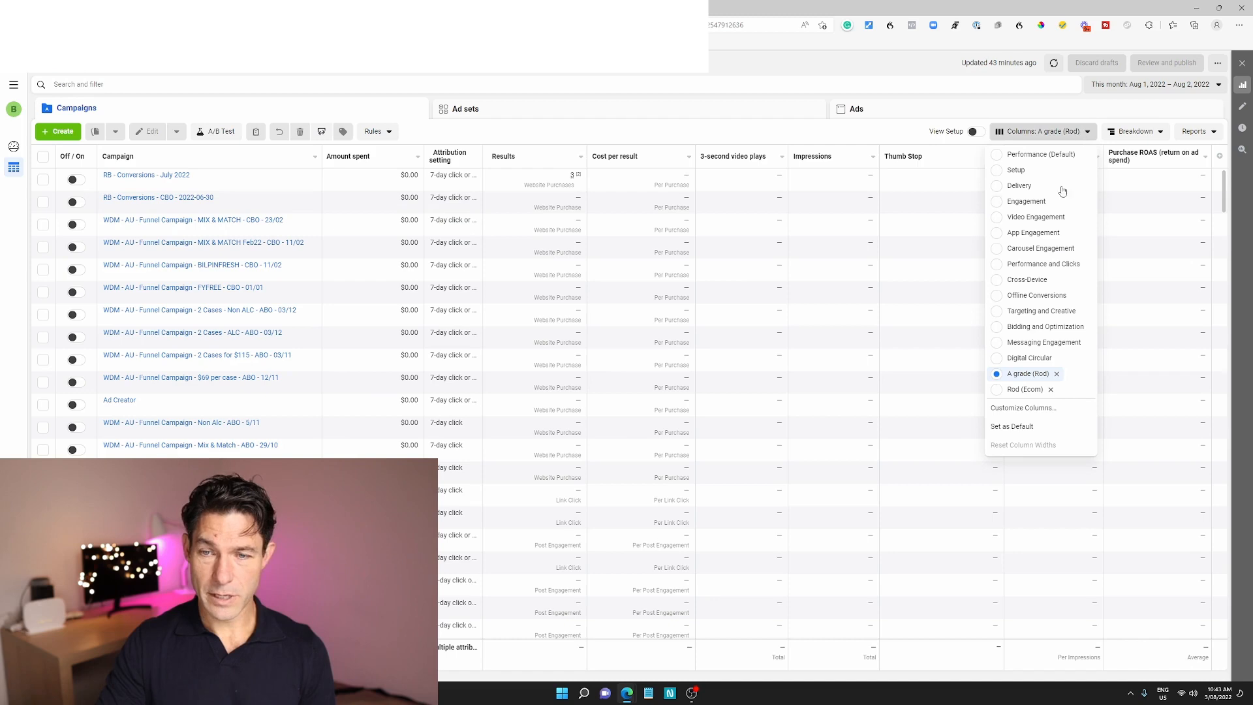
{"action": "left_click", "coordinate": [1036, 424]}
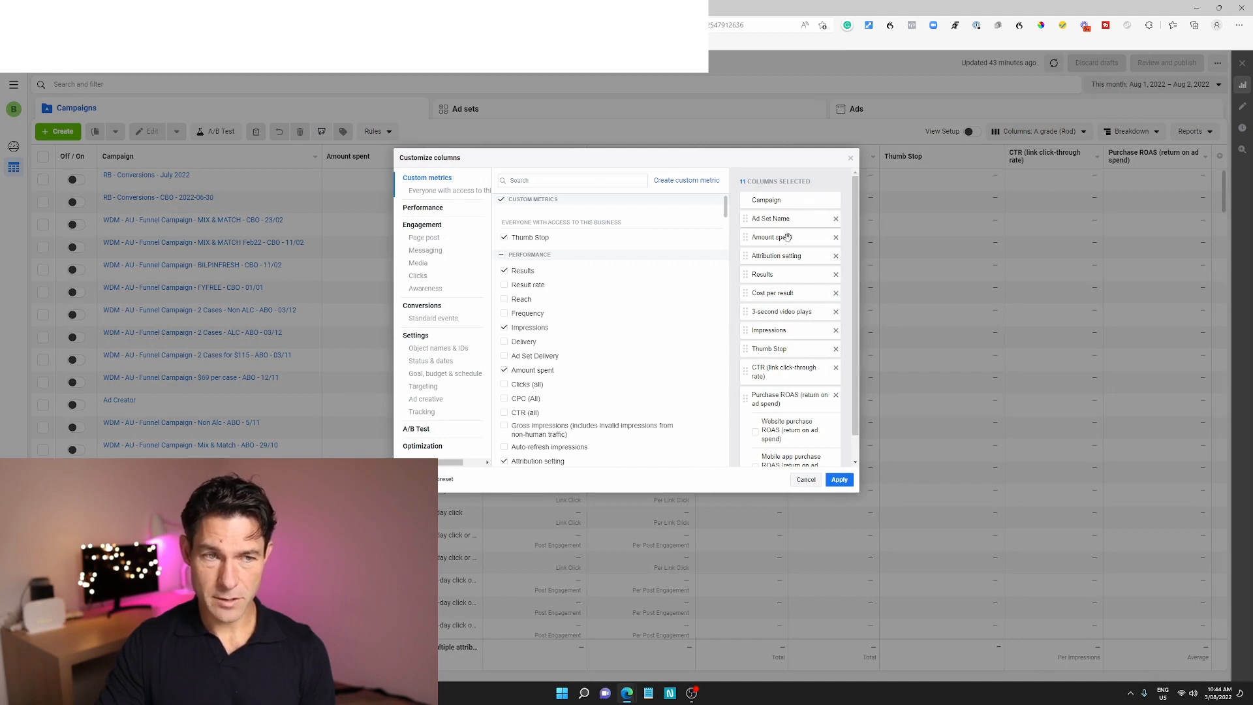
{"action": "left_click", "coordinate": [773, 257]}
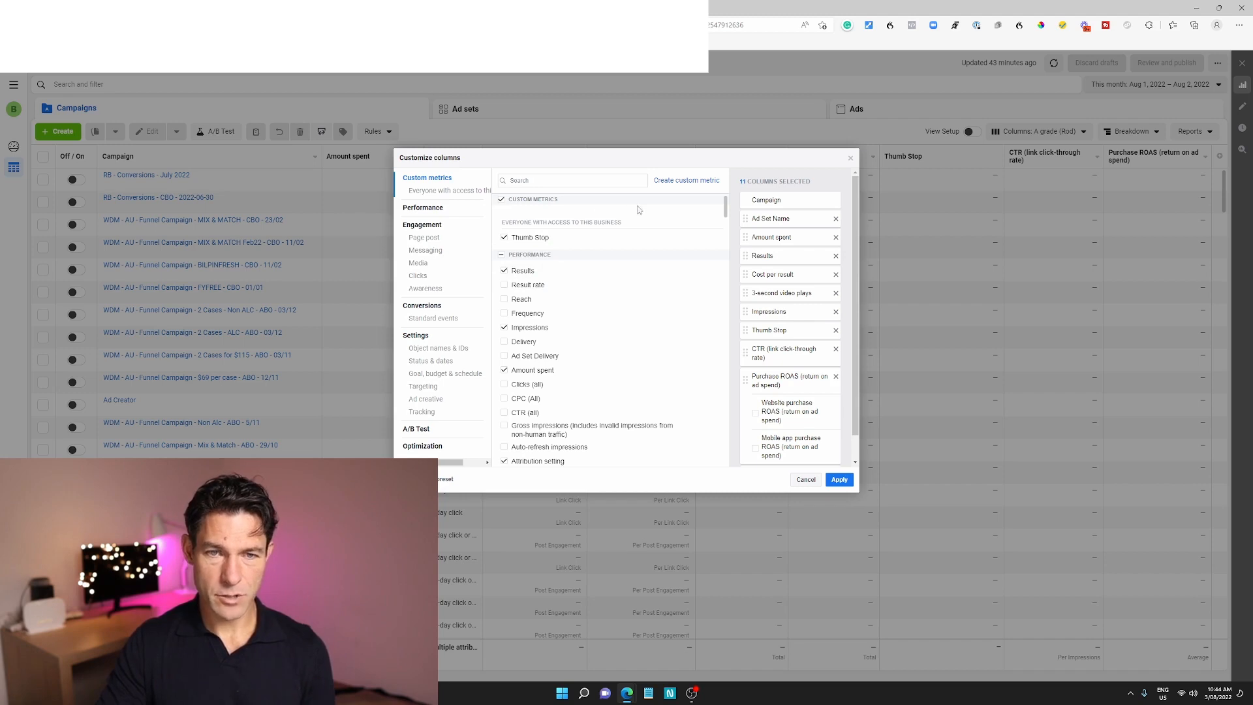
{"action": "left_click", "coordinate": [684, 183]}
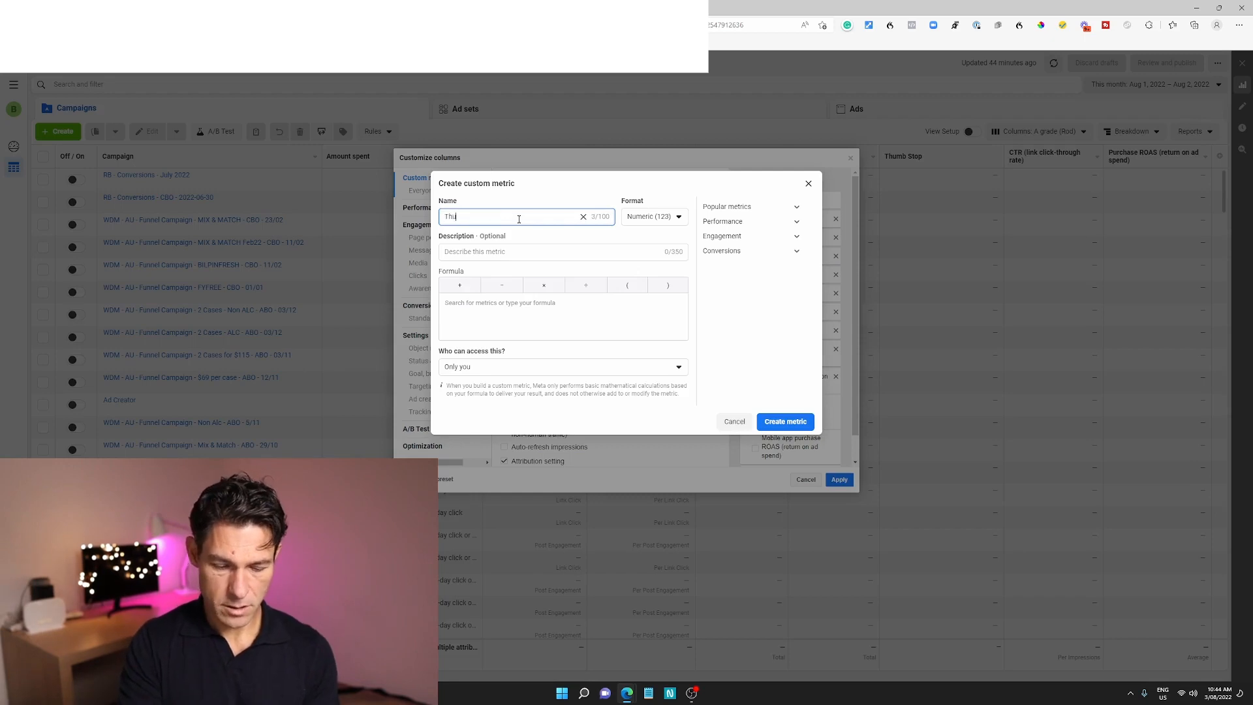
{"action": "type", "text": "2"}
{"action": "left_click", "coordinate": [481, 251]}
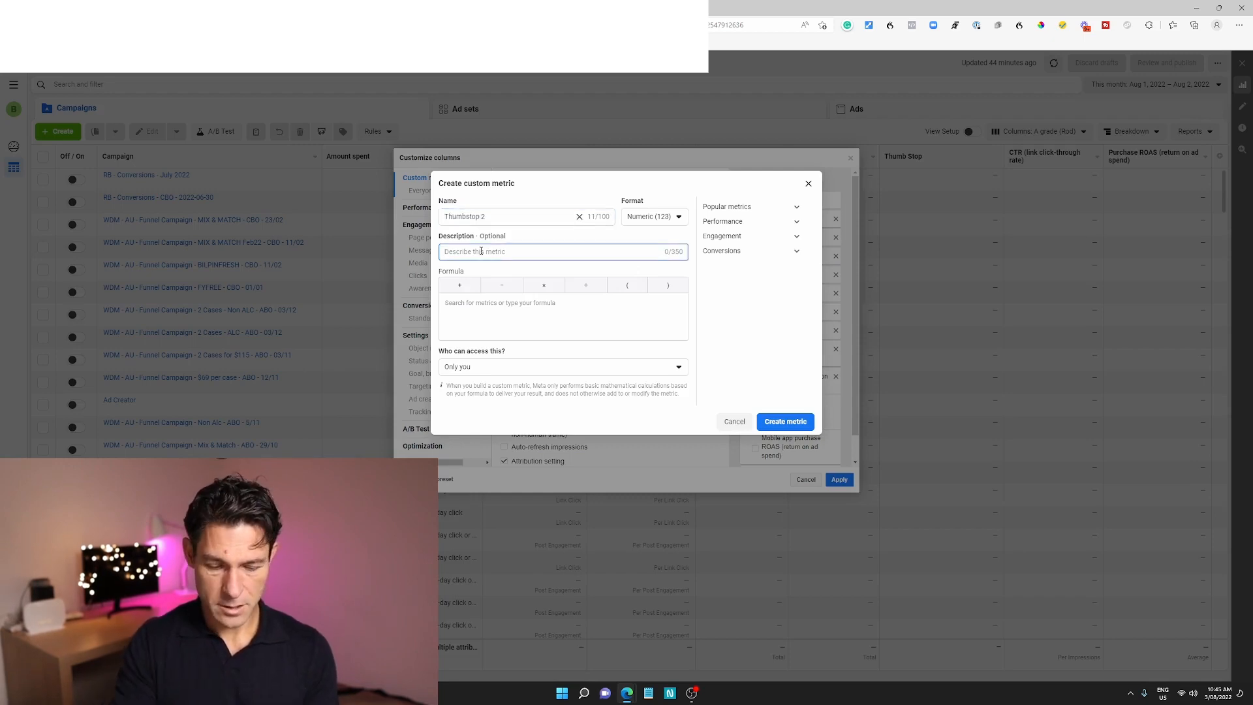
{"action": "type", "text": "3"}
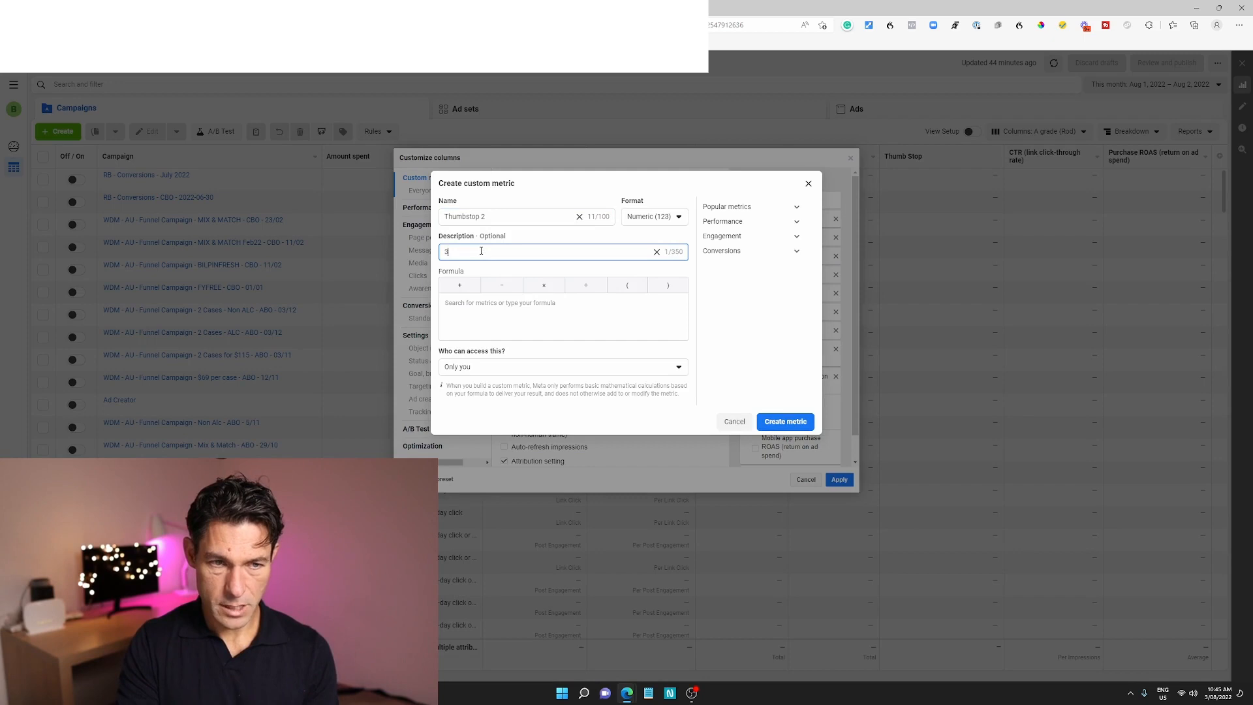
{"action": "type", "text": "-second video views / Impressions"}
Build the metric's formula as 3-second video plays ÷ Impressions and set its format to Percentage (%)
{"action": "left_click", "coordinate": [489, 308]}
{"action": "type", "text": "3"}
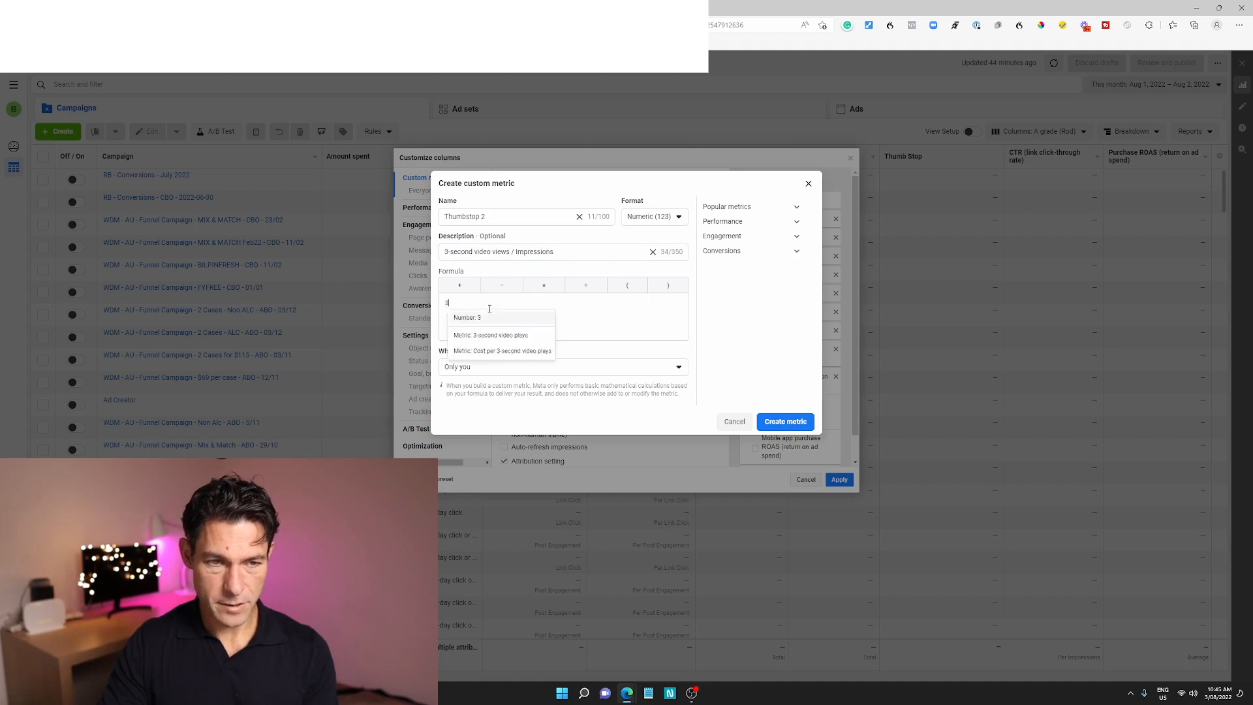
{"action": "left_click", "coordinate": [507, 336]}
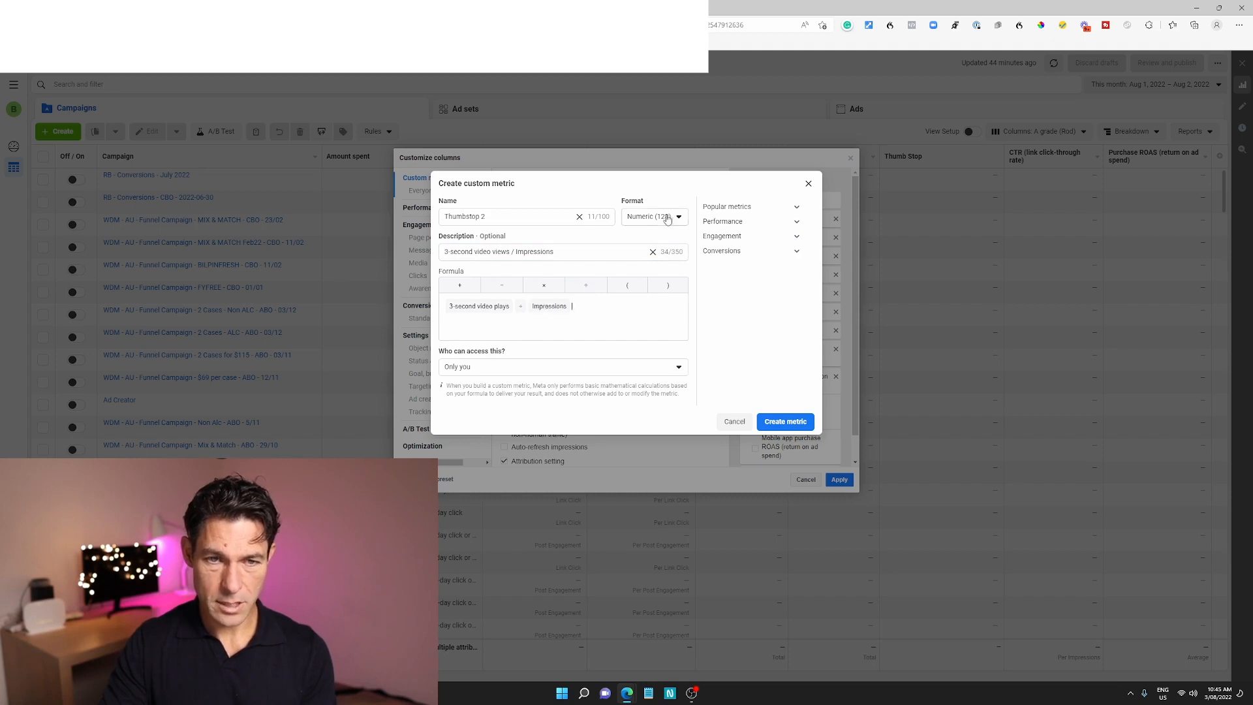
{"action": "left_click", "coordinate": [667, 219]}
{"action": "left_click", "coordinate": [668, 260]}
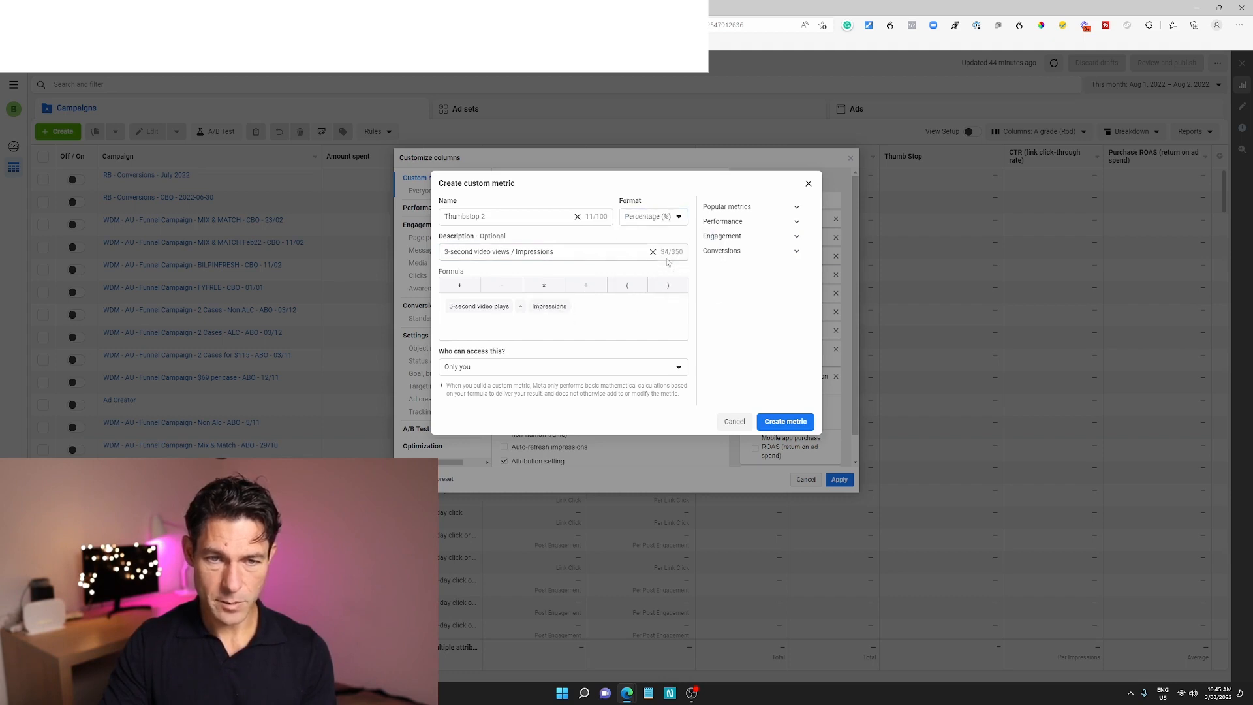
Make the custom metric available to everyone with access to this business and create it
{"action": "left_click", "coordinate": [559, 367]}
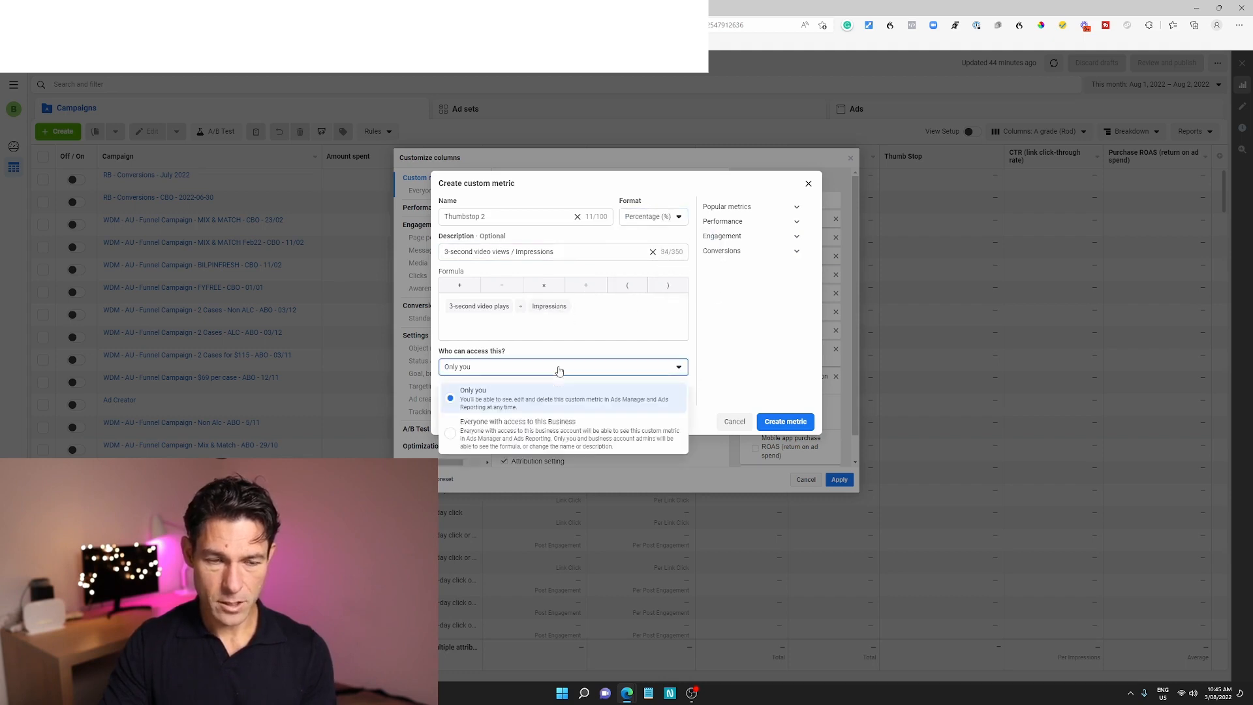
{"action": "left_click", "coordinate": [502, 448]}
{"action": "left_click", "coordinate": [781, 420]}
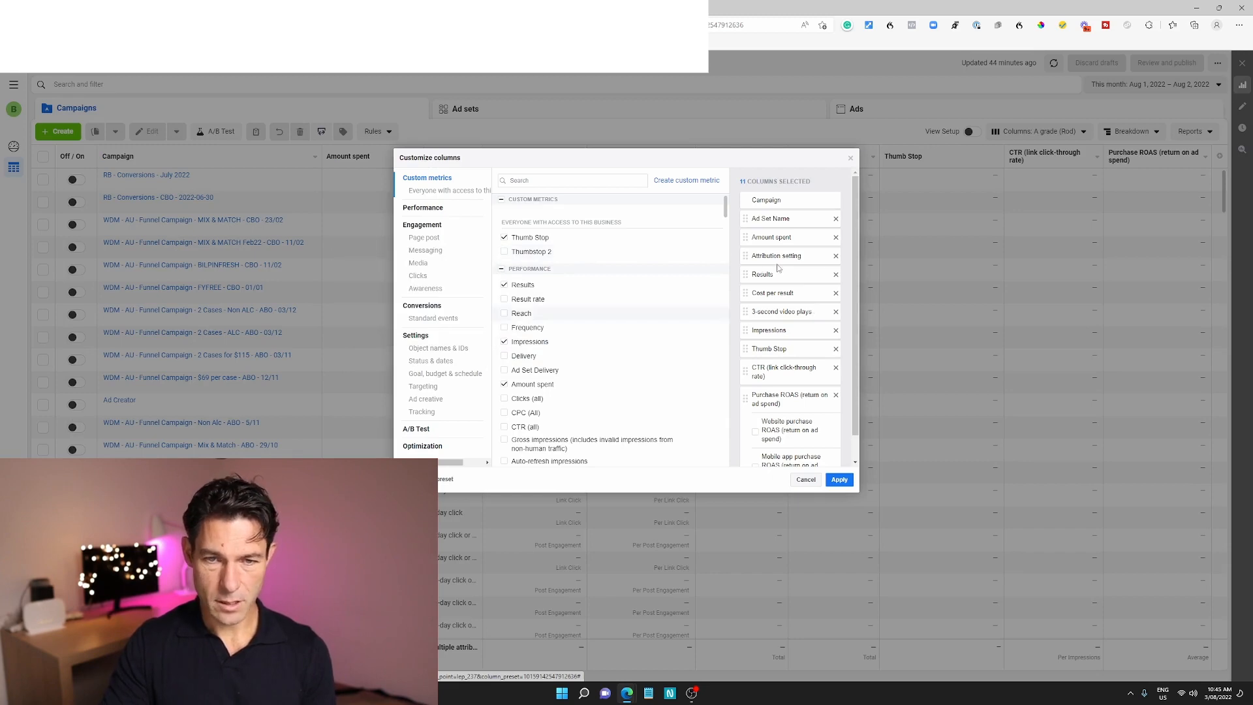
Save the selected columns as the A grade preset, apply them, and check the list of column presets
{"action": "left_click", "coordinate": [405, 479]}
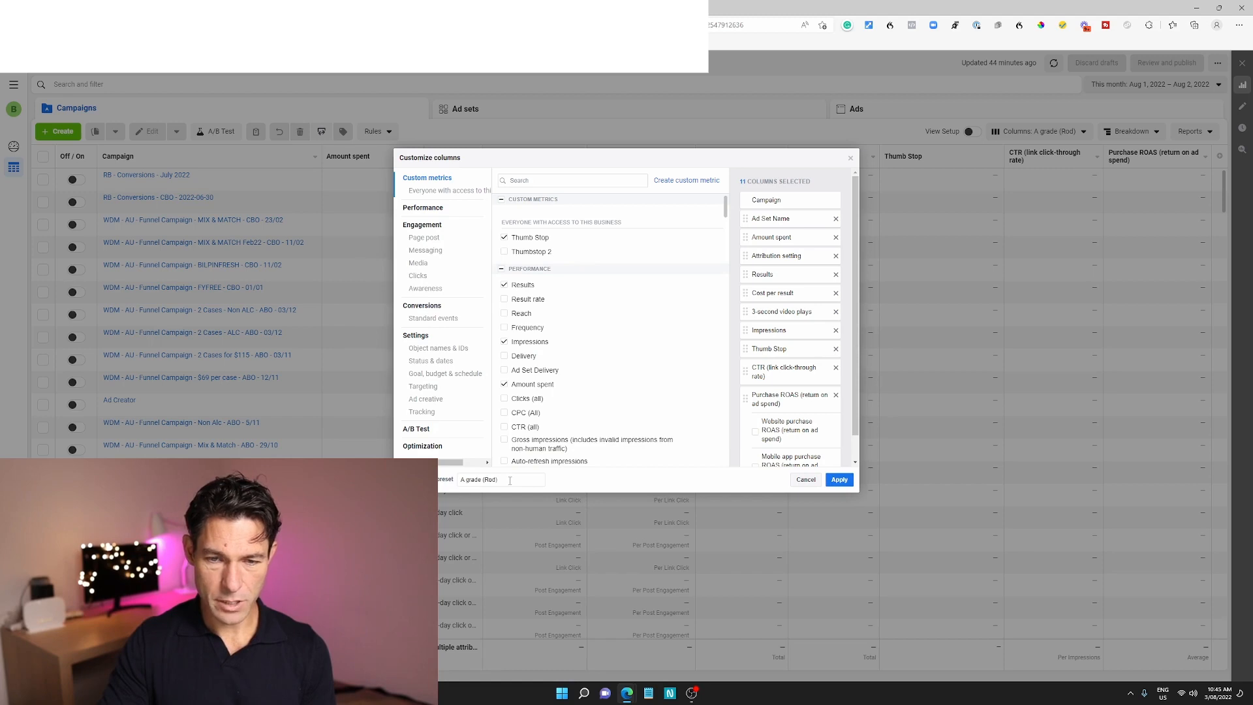
{"action": "left_click", "coordinate": [840, 479]}
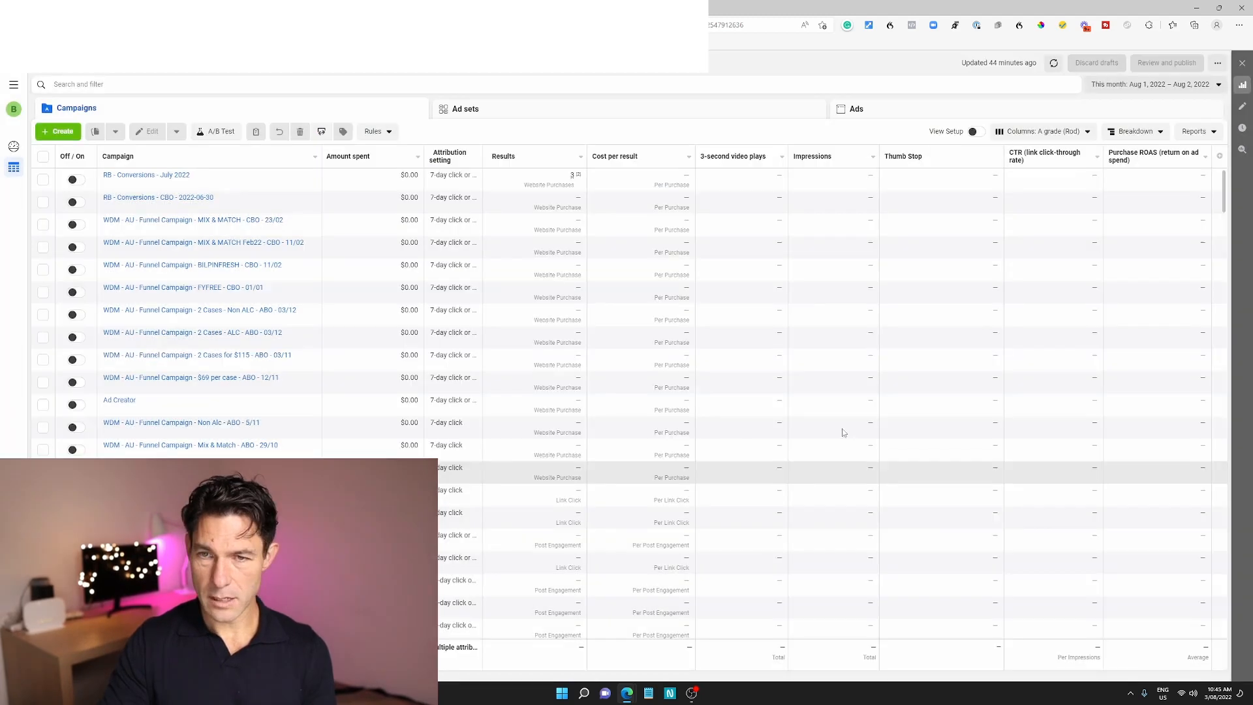
{"action": "left_click", "coordinate": [1044, 131]}
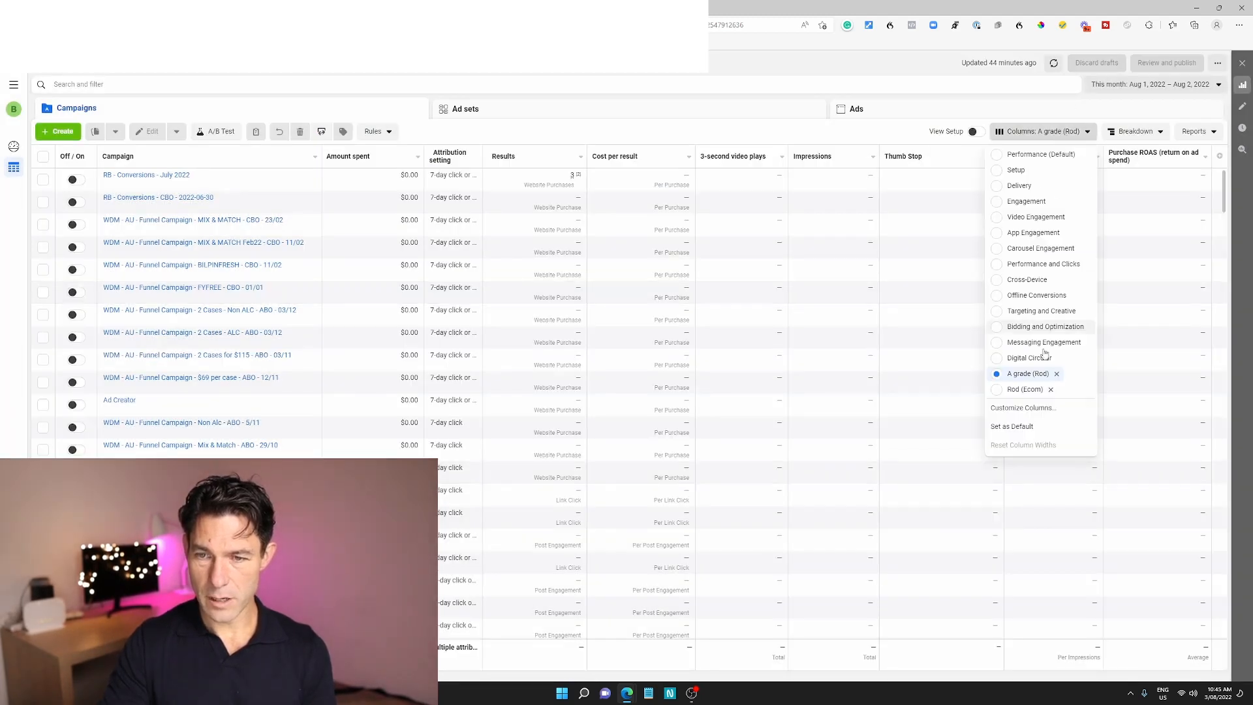
{"action": "left_click", "coordinate": [1048, 133]}
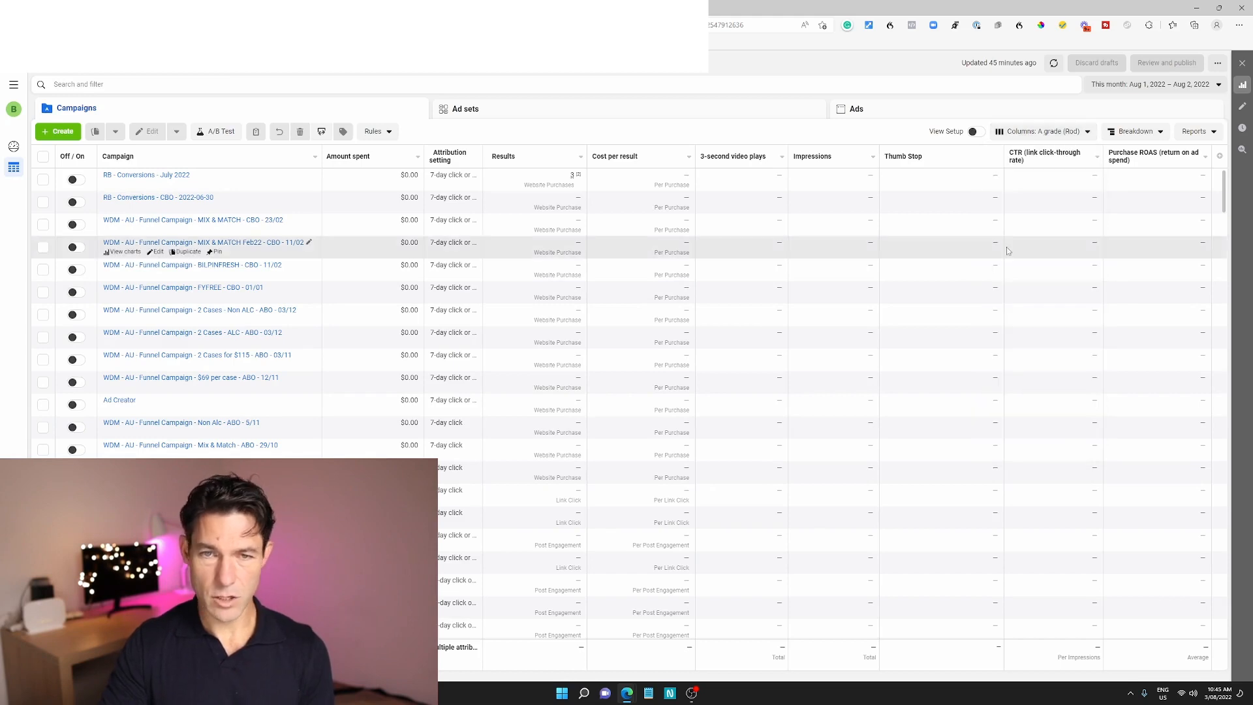
Set the reporting period to Maximum and show the individual ads sorted by highest amount spent
{"action": "left_click", "coordinate": [1189, 85]}
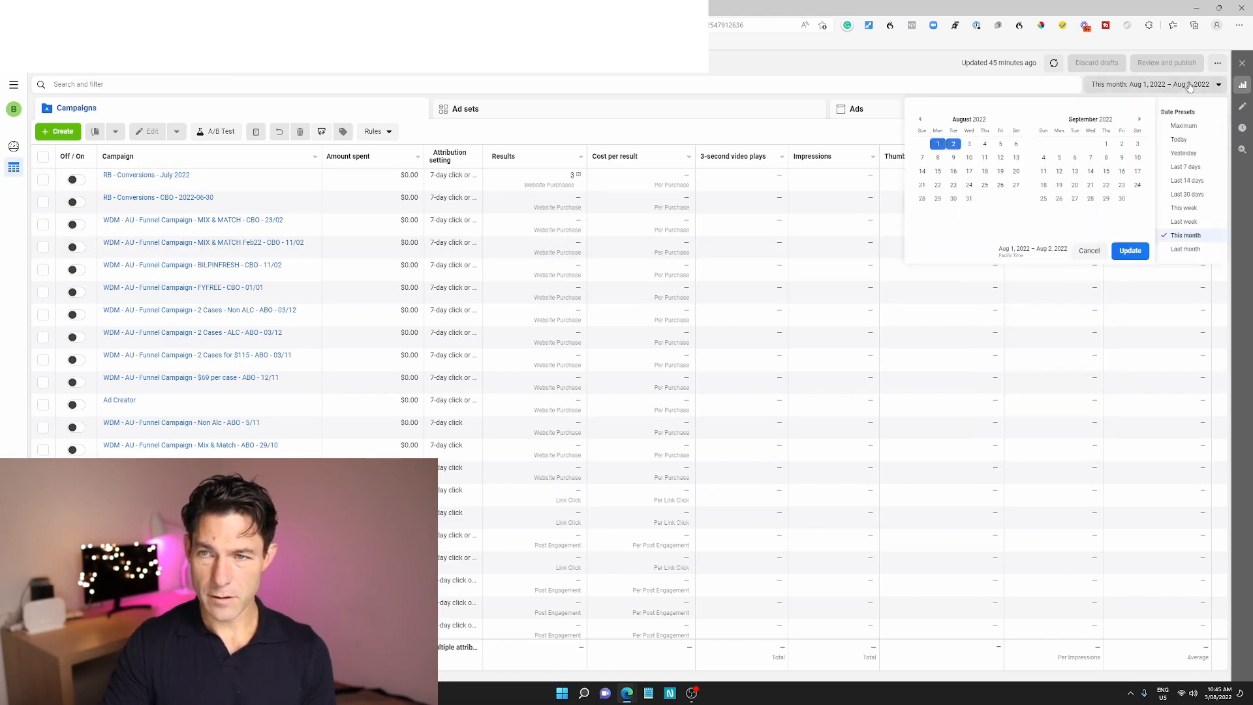
{"action": "left_click", "coordinate": [1189, 128]}
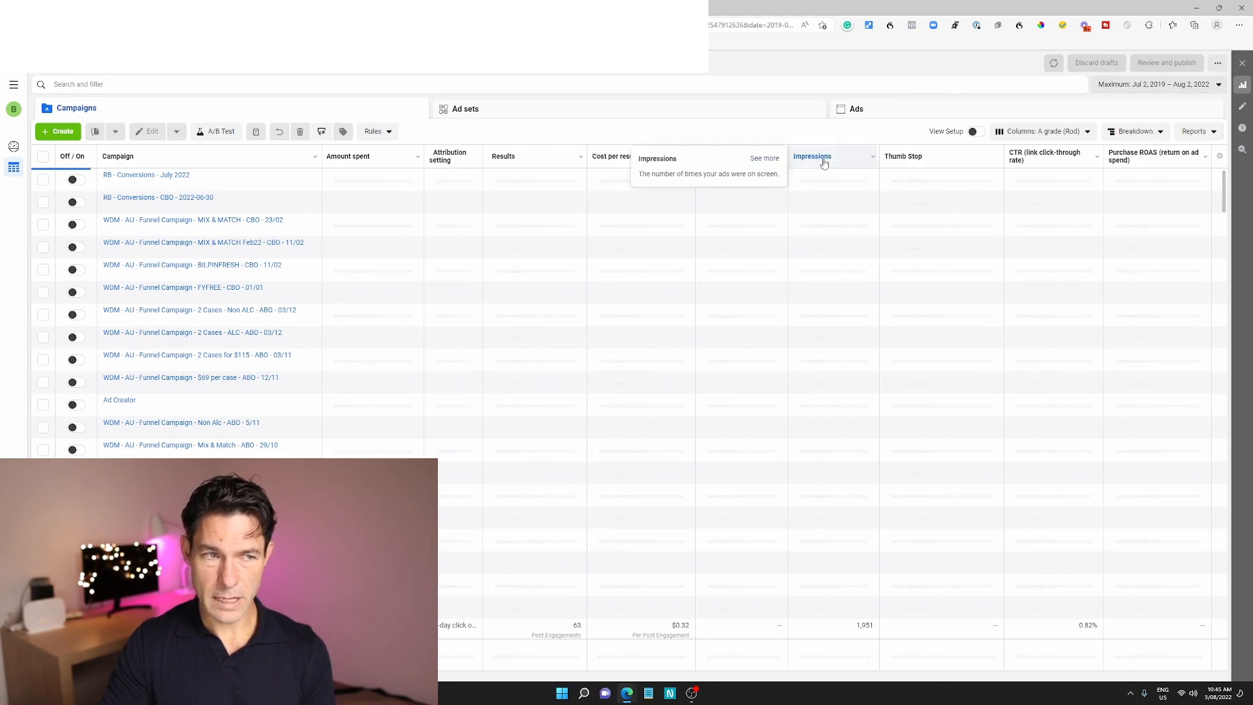
{"action": "left_click", "coordinate": [896, 116]}
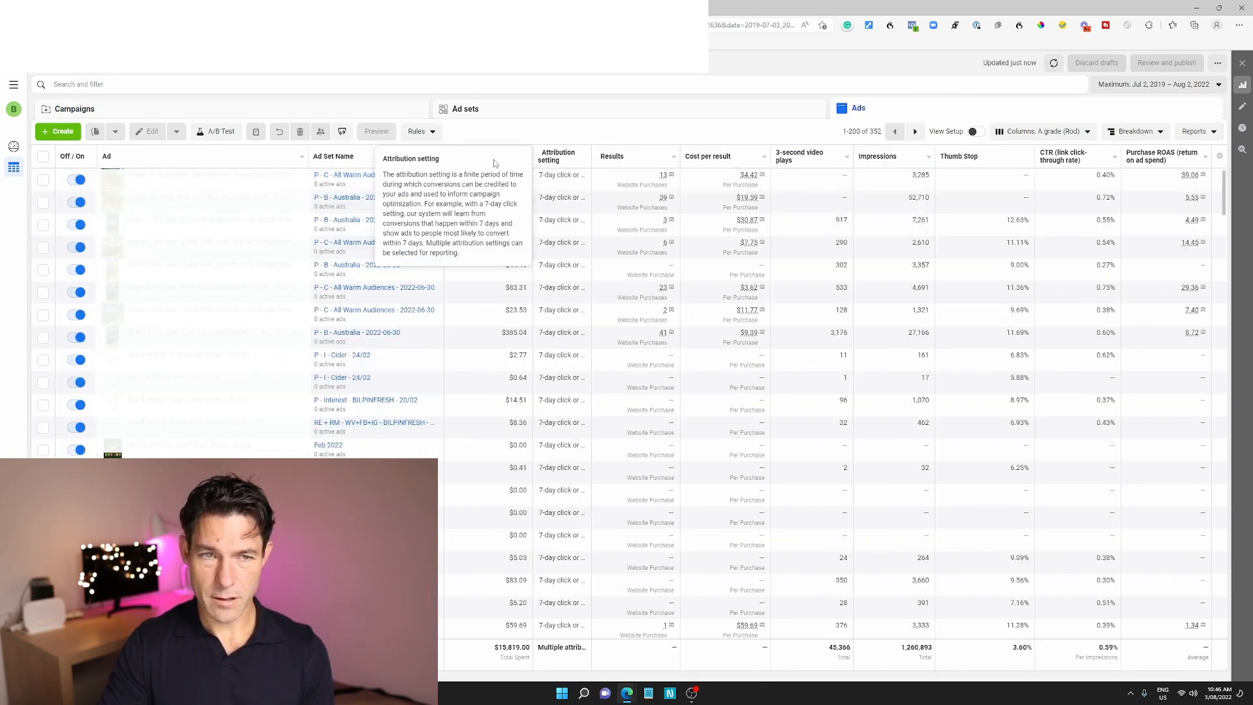
{"action": "left_click", "coordinate": [498, 160]}
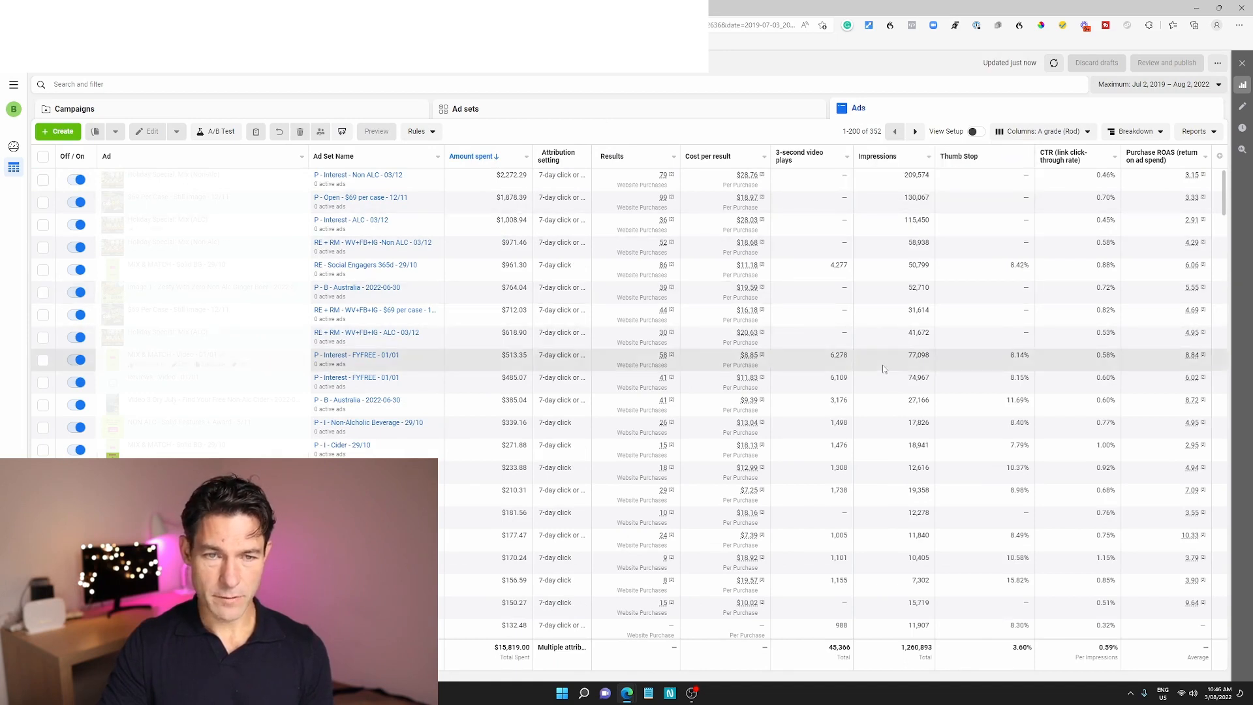
Add the Video average play time column to the selection and place it just before 3-second video plays
{"action": "scroll", "coordinate": [871, 386], "scroll_direction": "down", "scroll_amount": 3}
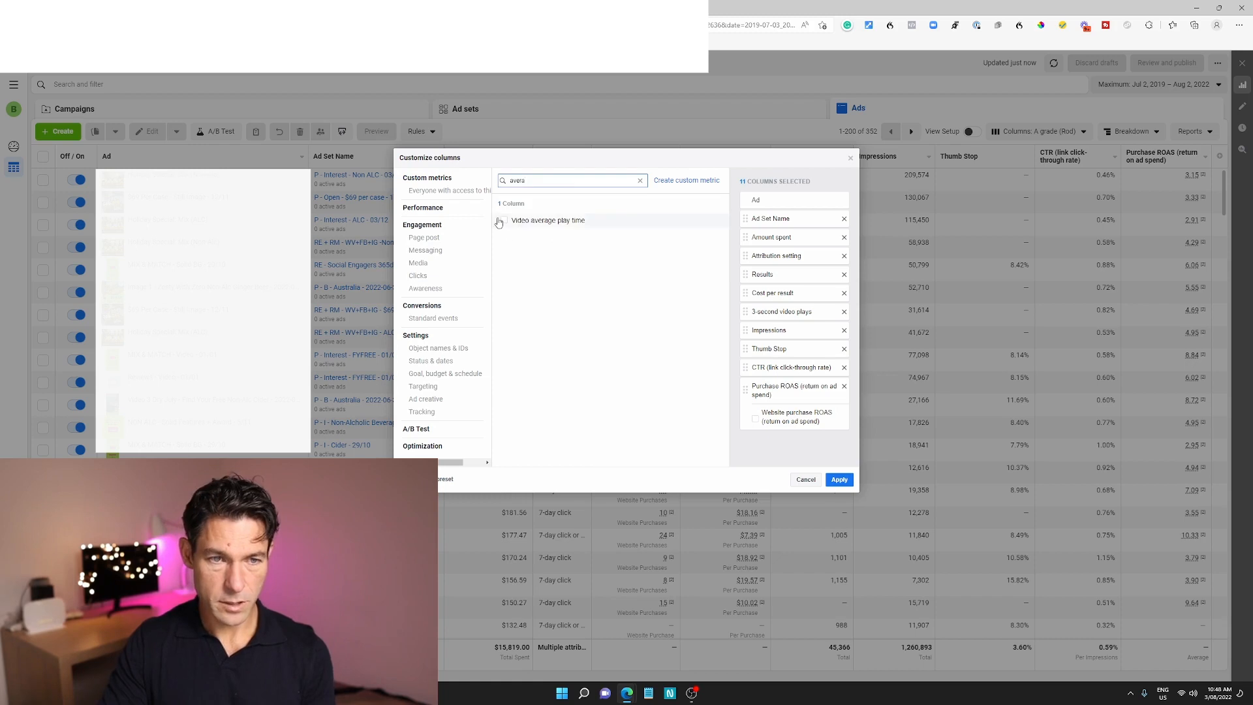
{"action": "left_click", "coordinate": [504, 220]}
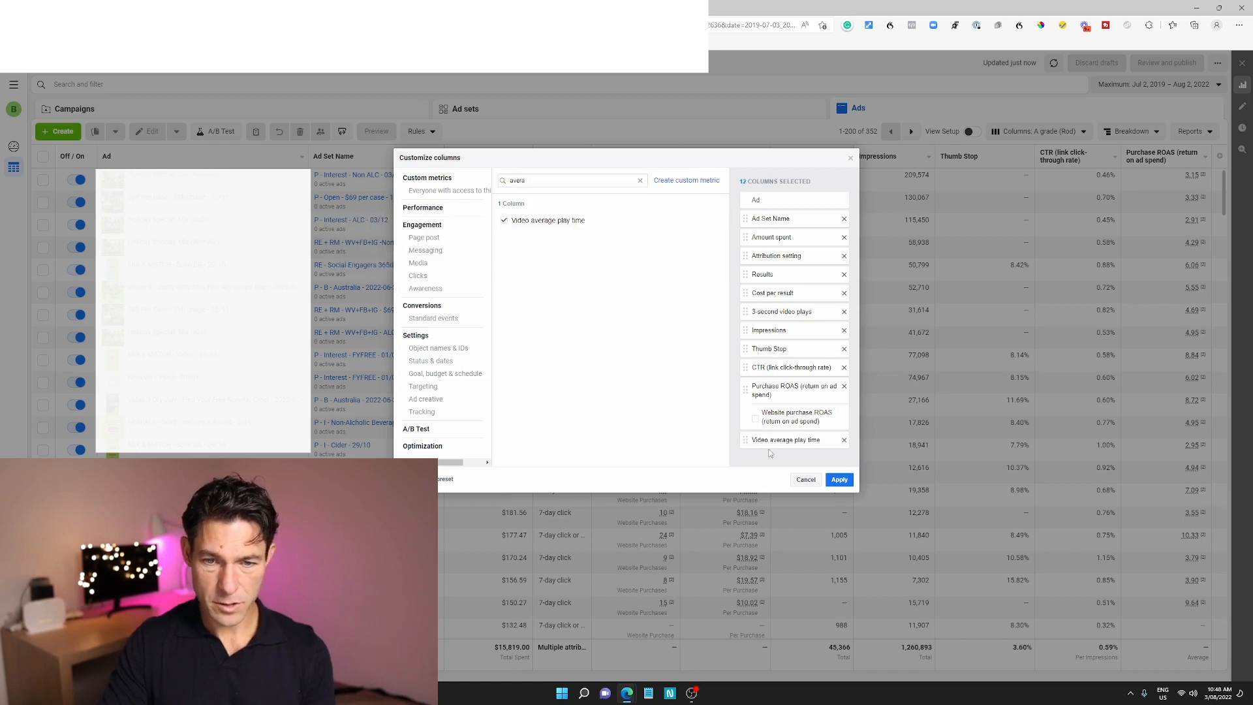
{"action": "left_click_drag", "start_coordinate": [758, 440], "coordinate": [755, 311]}
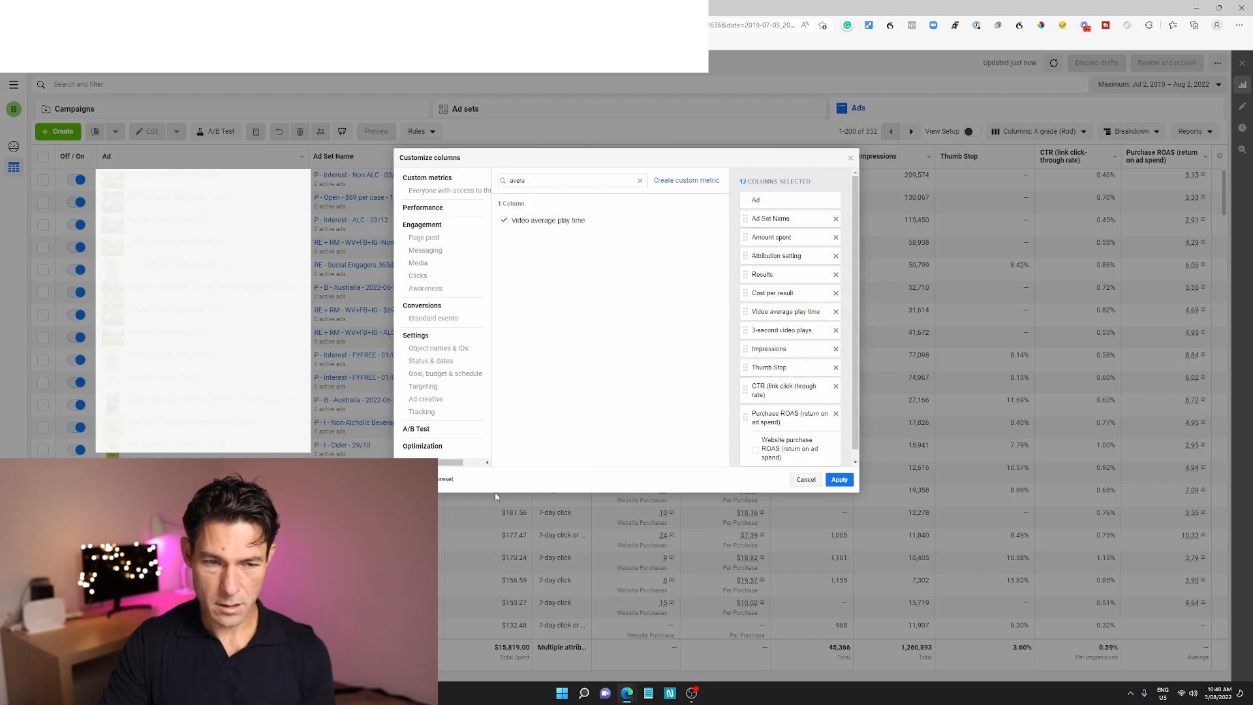